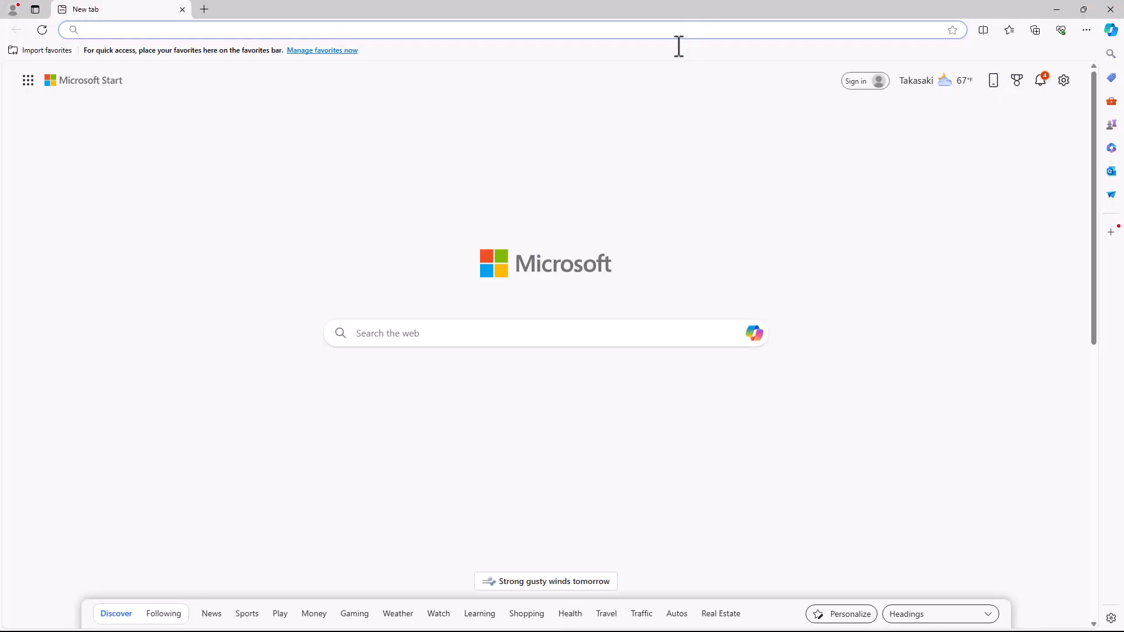
Step: Search Bing for 'Cisco packet tracer' from the Edge address bar
text(Cisco)
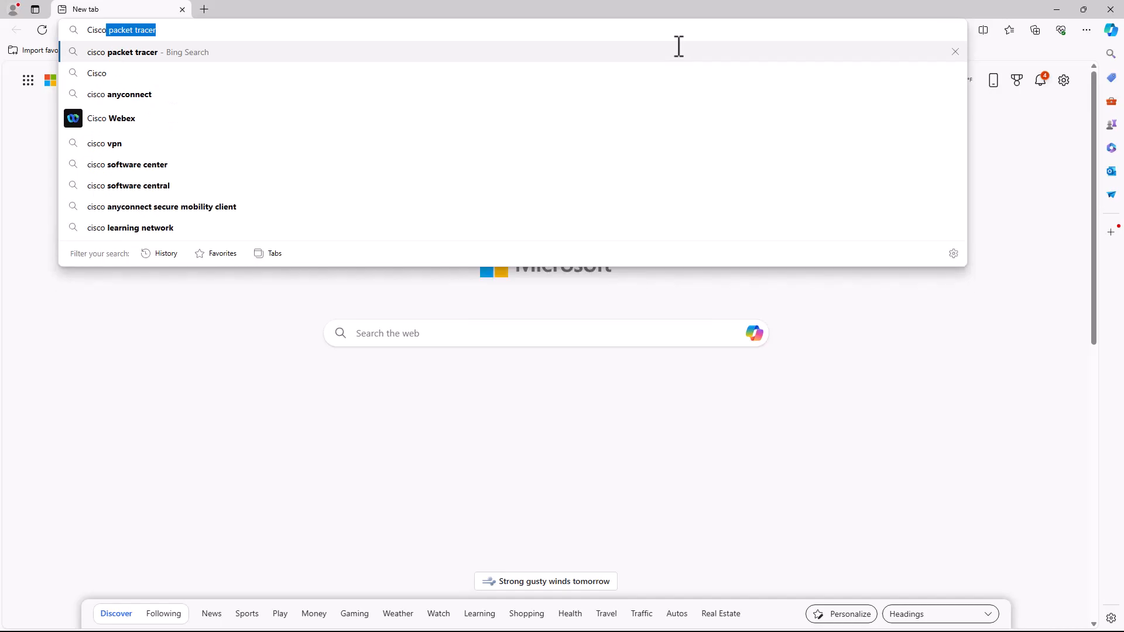
text( pa)
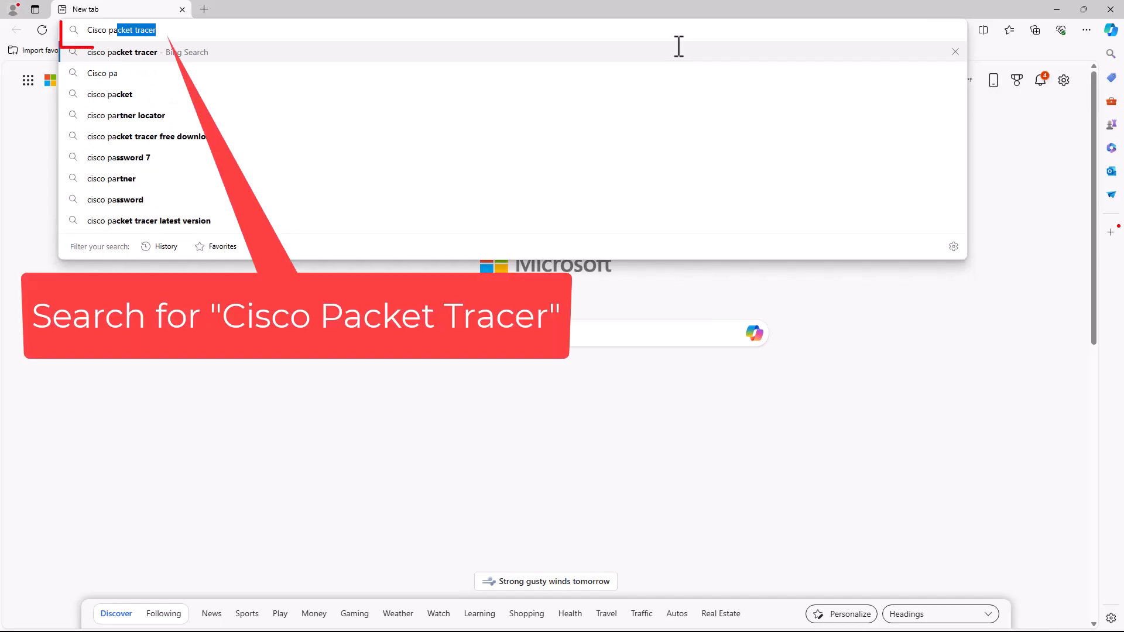
text(cket )
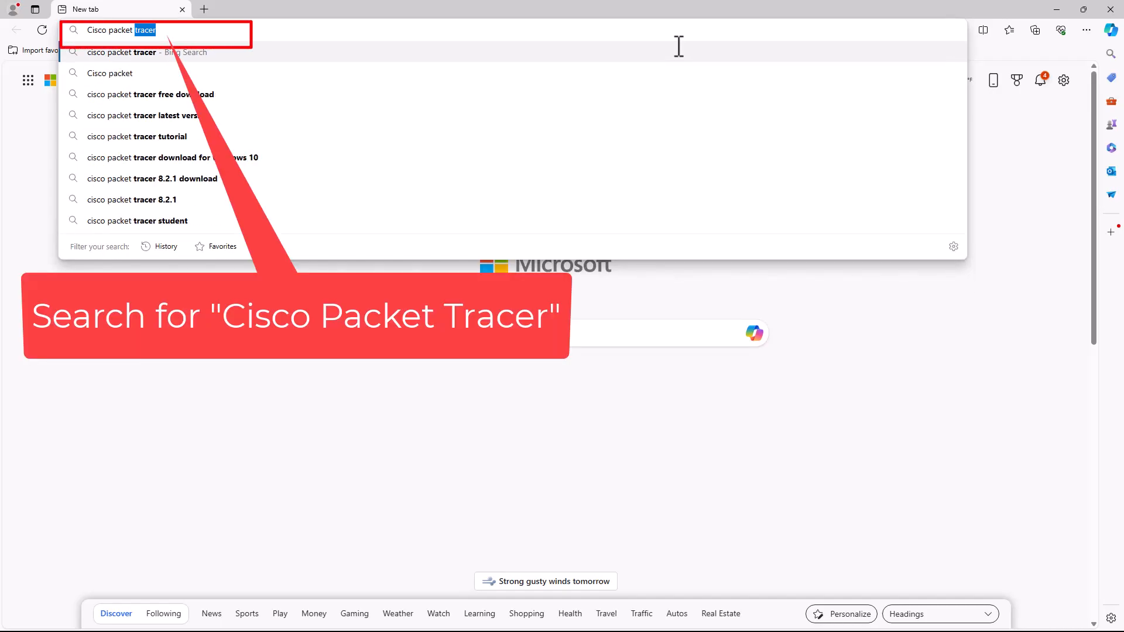
text(tra)
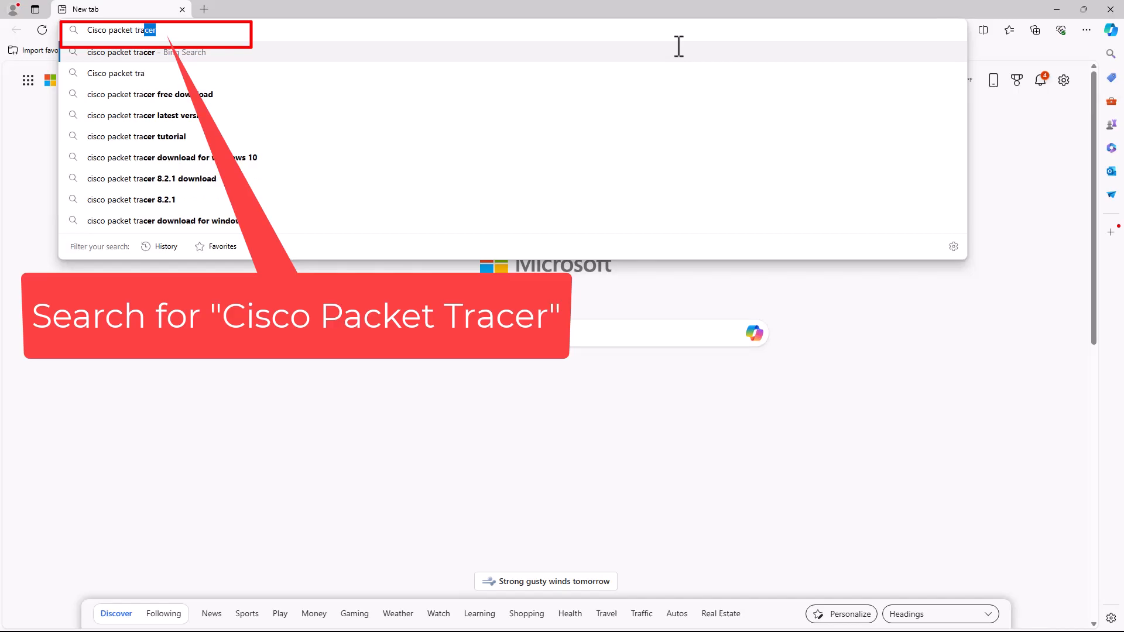
text(cer)
key(Return)
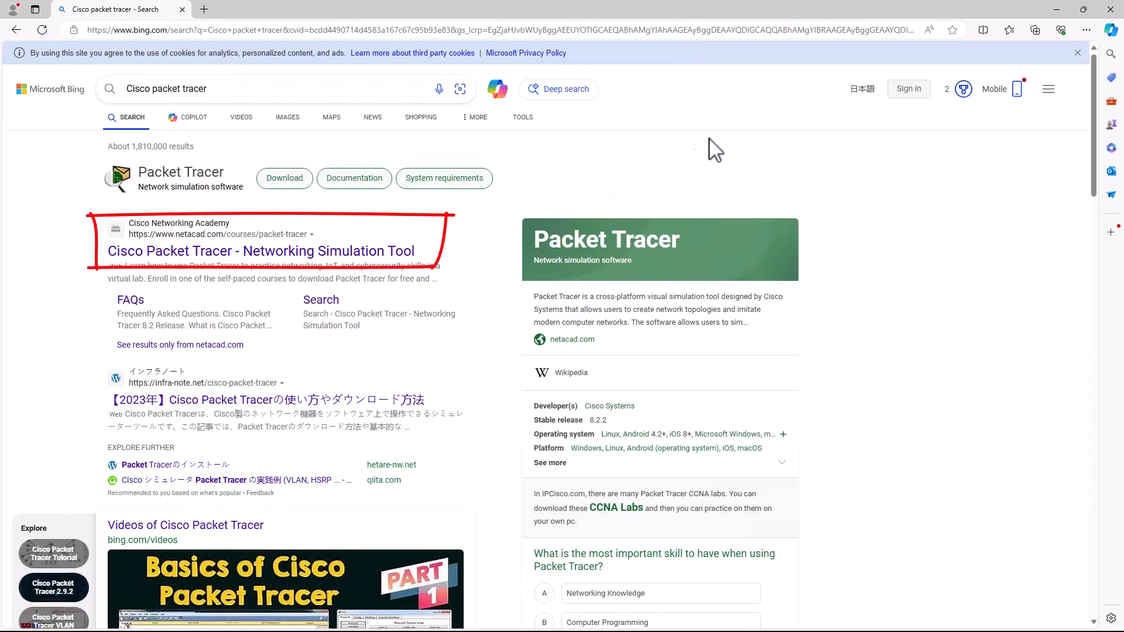
Step: Open the netacad.com Packet Tracer result and go to its account Login page
click(175, 254)
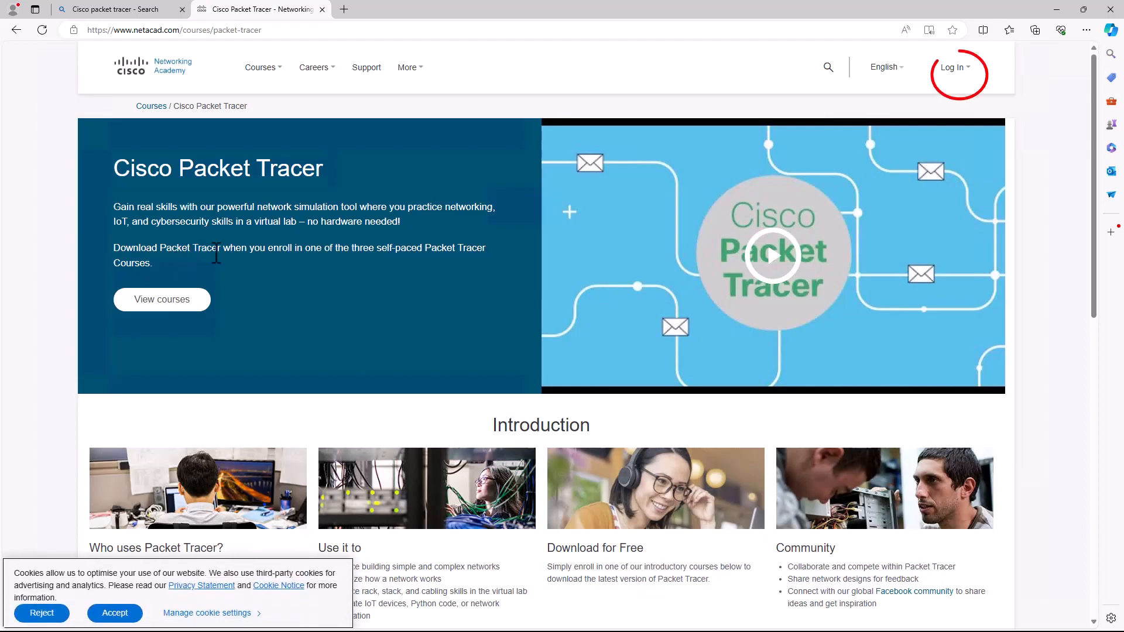
click(953, 68)
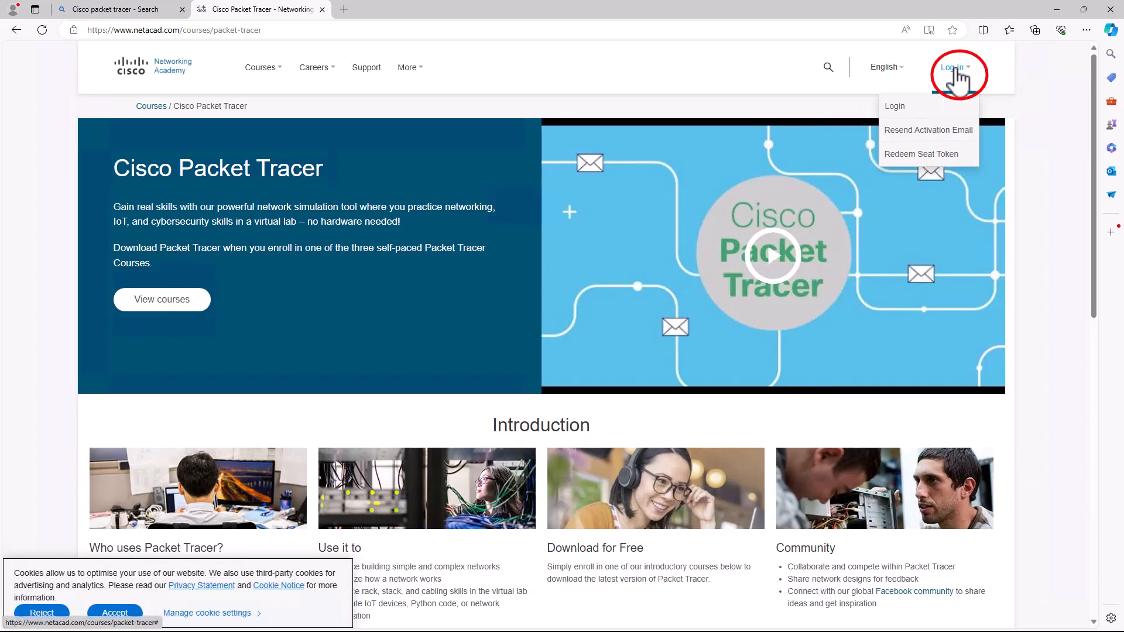
click(946, 107)
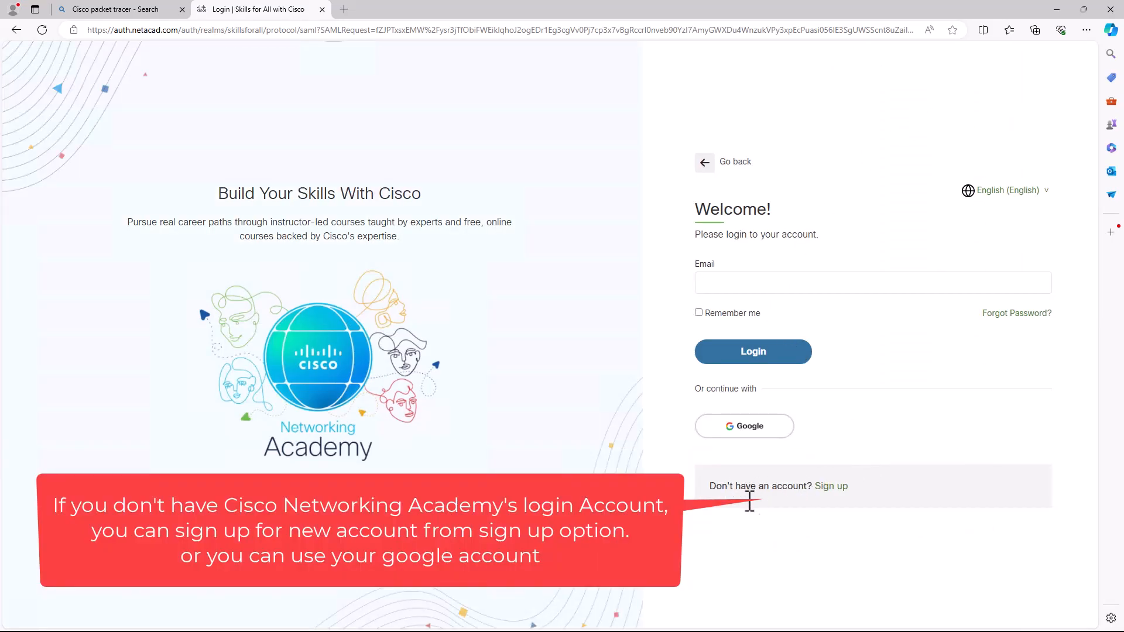
Step: Sign in with the saved account e-mail and password, declining to save the password
click(829, 487)
click(729, 274)
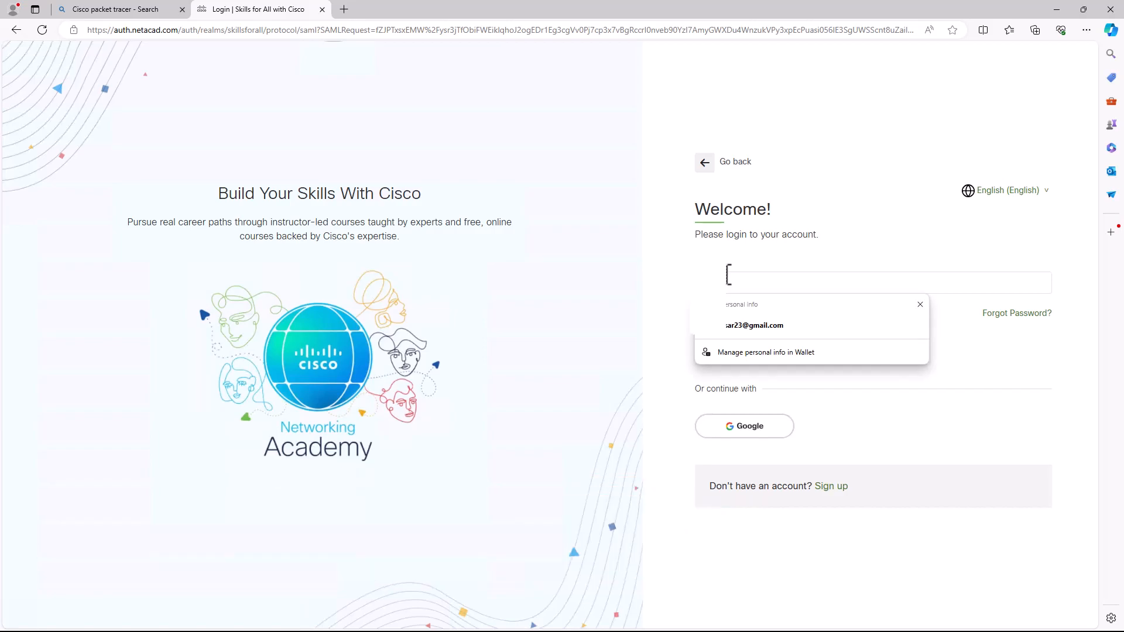
click(754, 326)
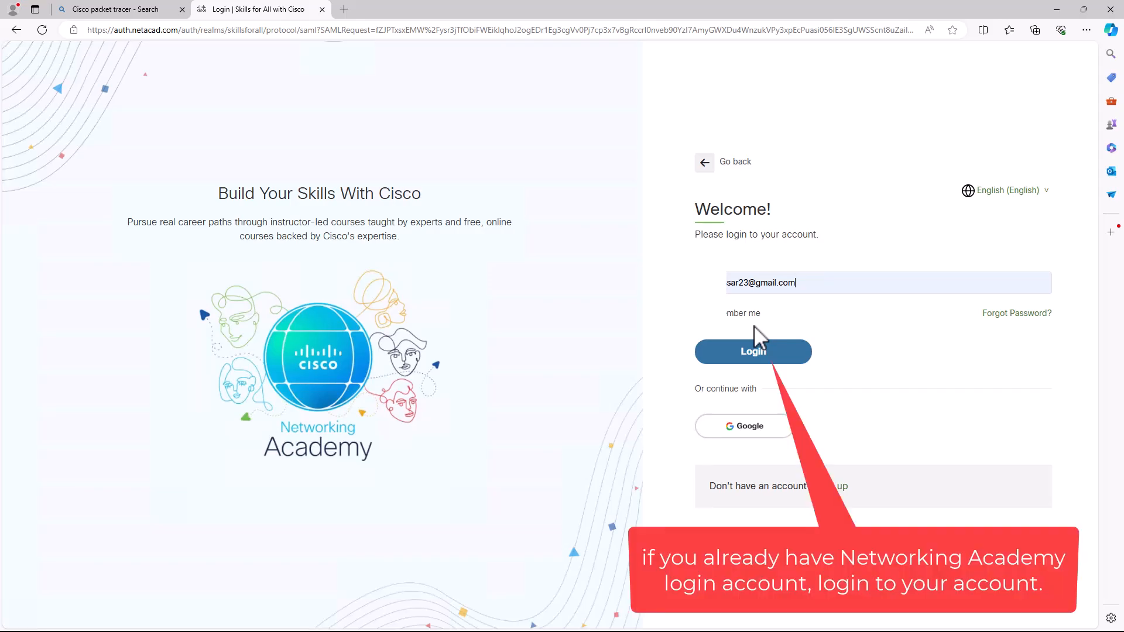
click(754, 351)
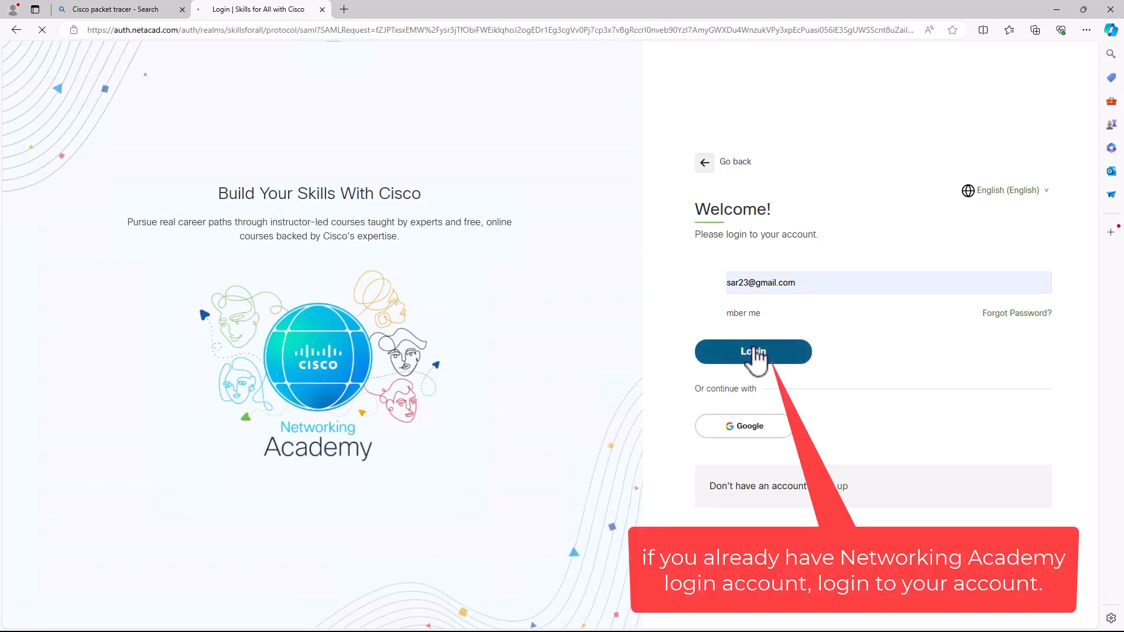
click(754, 311)
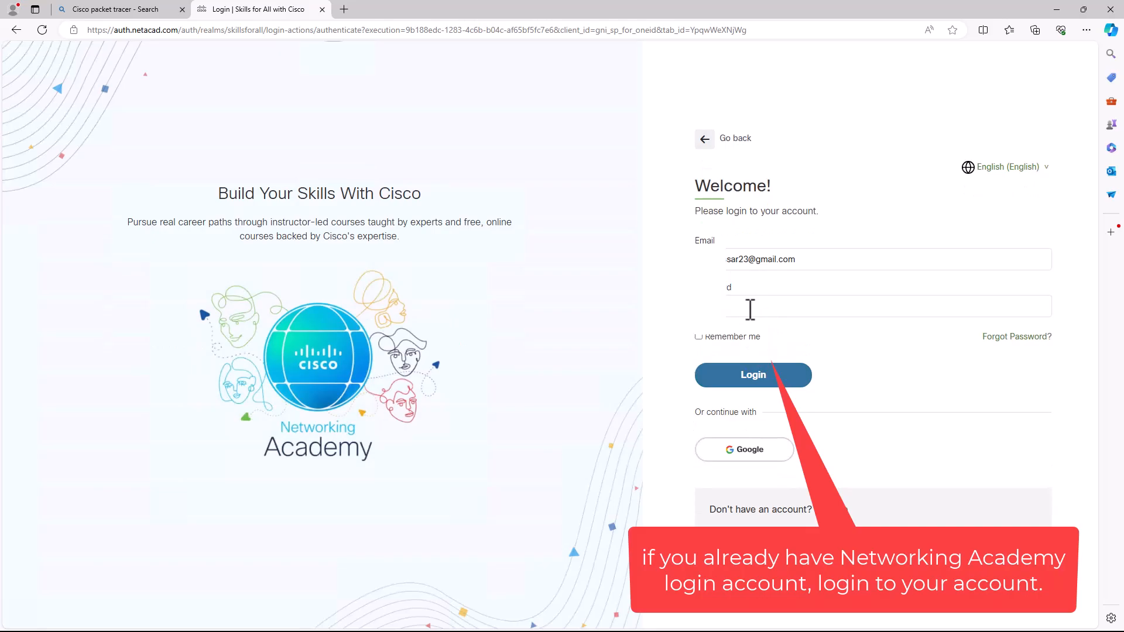
text(•••••••)
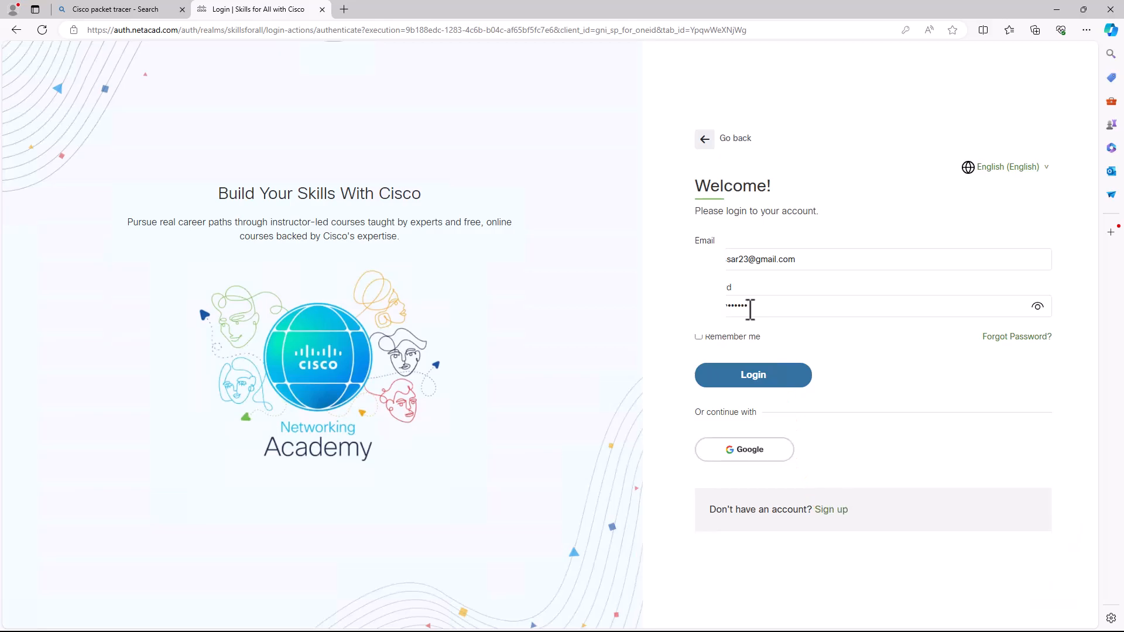
click(747, 380)
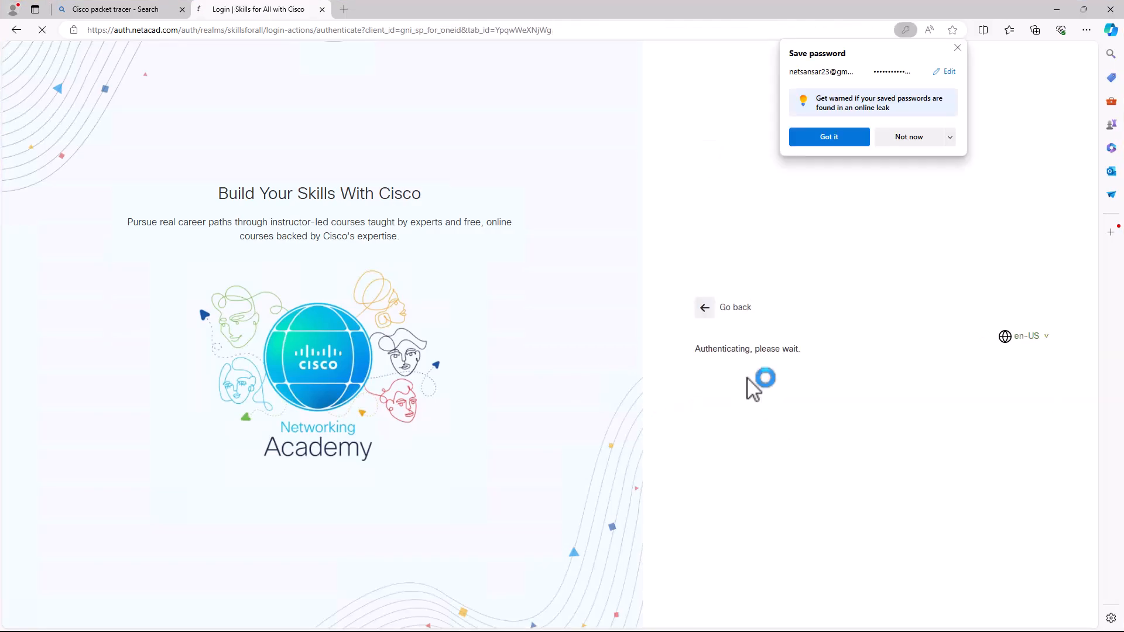
click(898, 144)
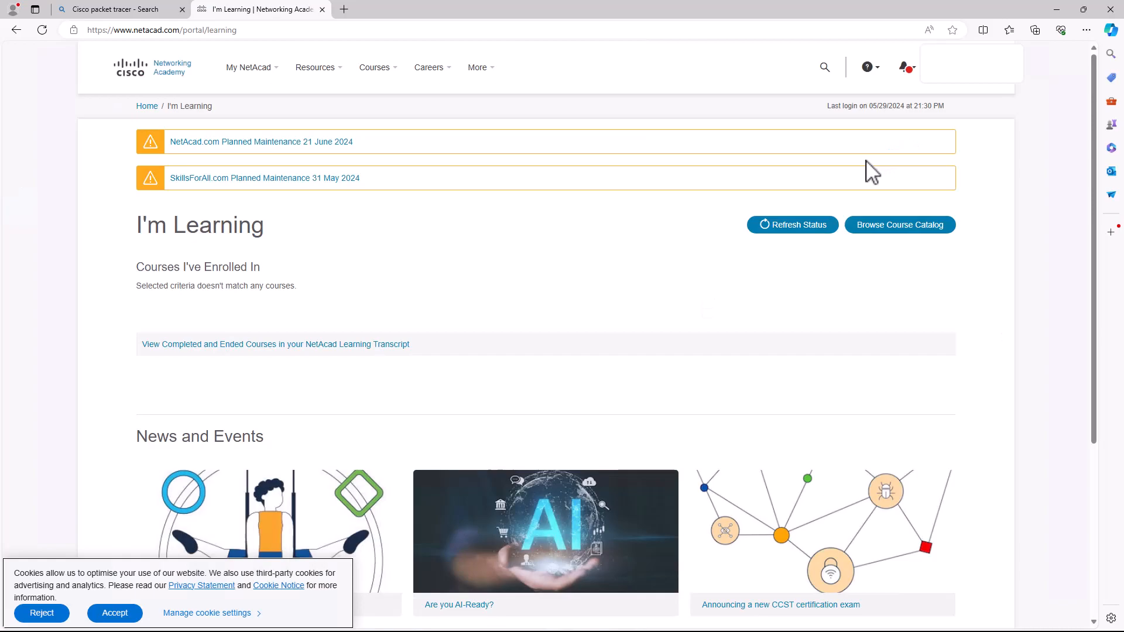
Step: Open Resources > Download Packet Tracer, scroll to the 8.2.2 download links, and accept cookies
mouse_move(279, 75)
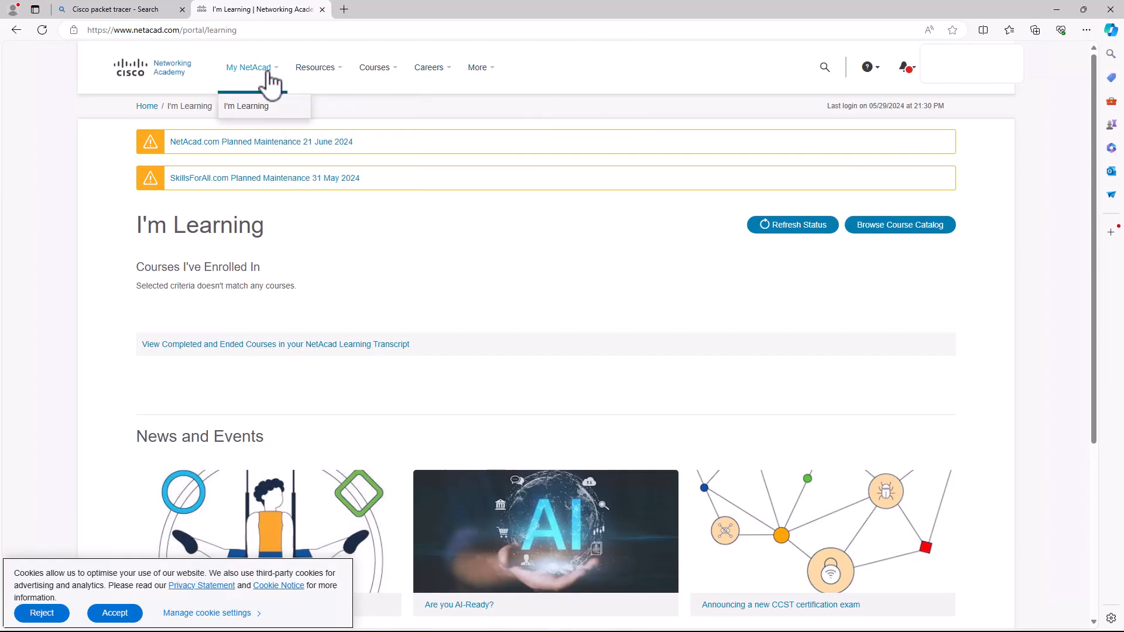
mouse_move(337, 77)
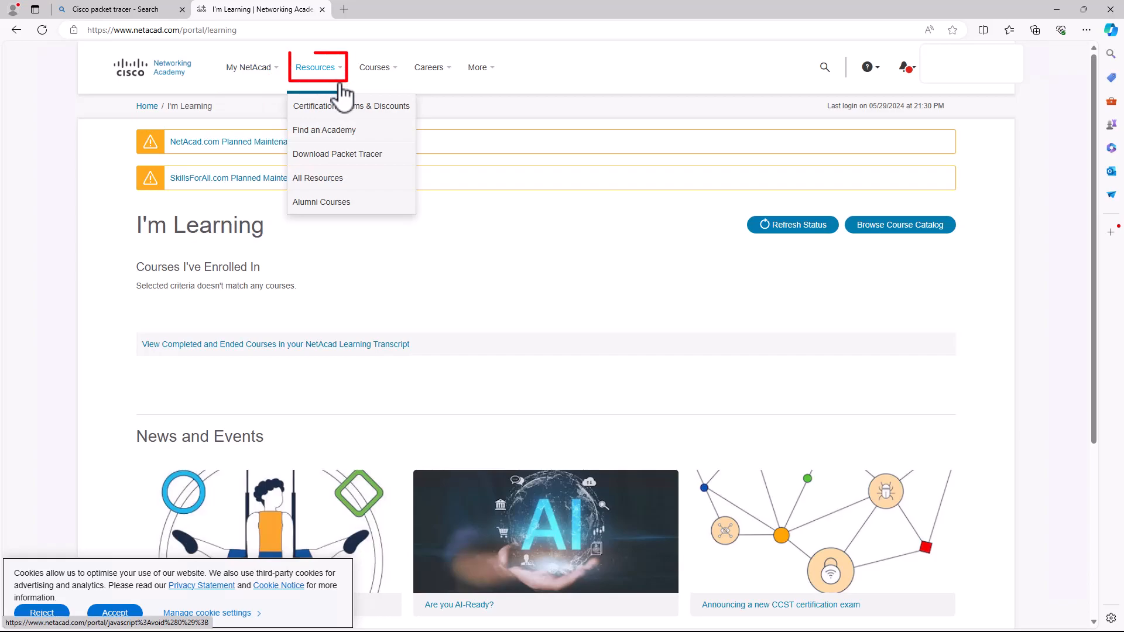
click(343, 164)
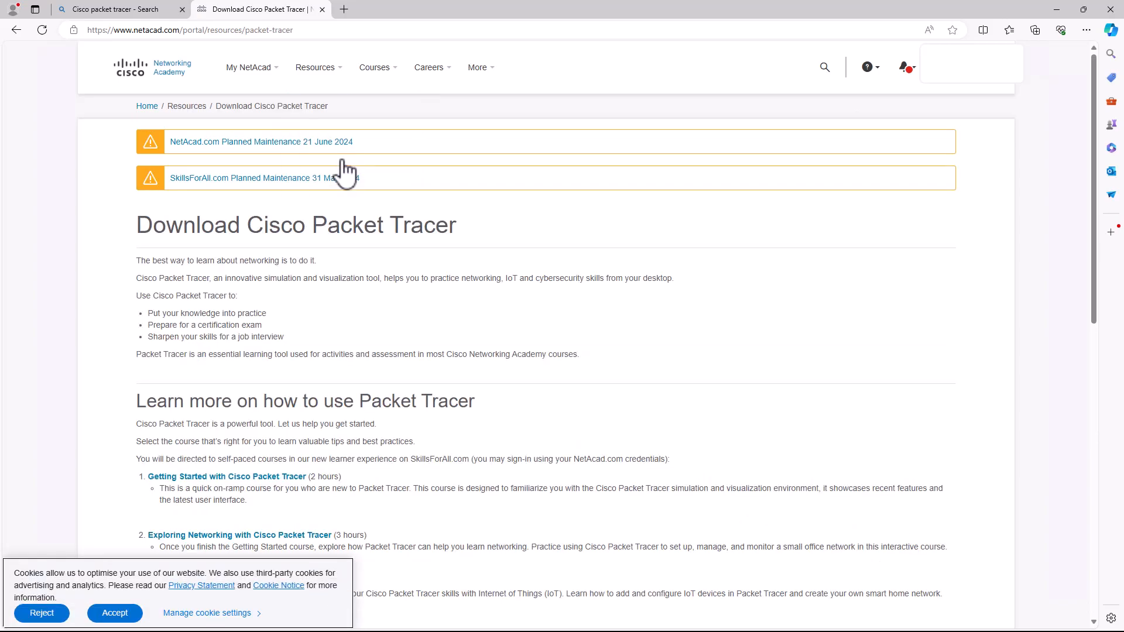
scroll(357, 216, down, 2)
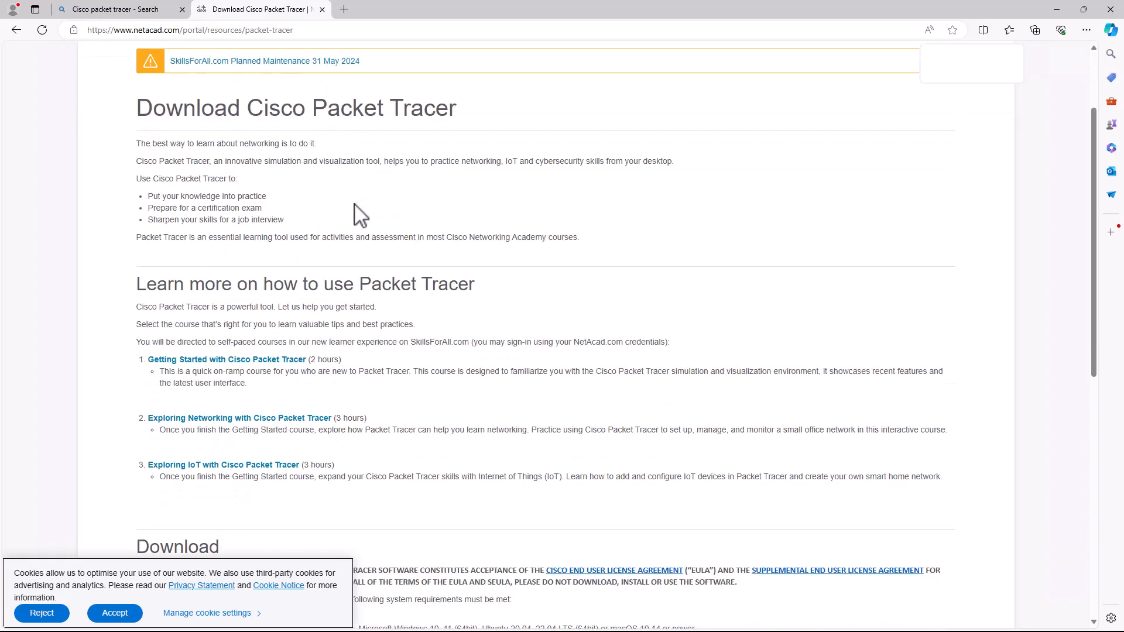
scroll(357, 215, down, 5)
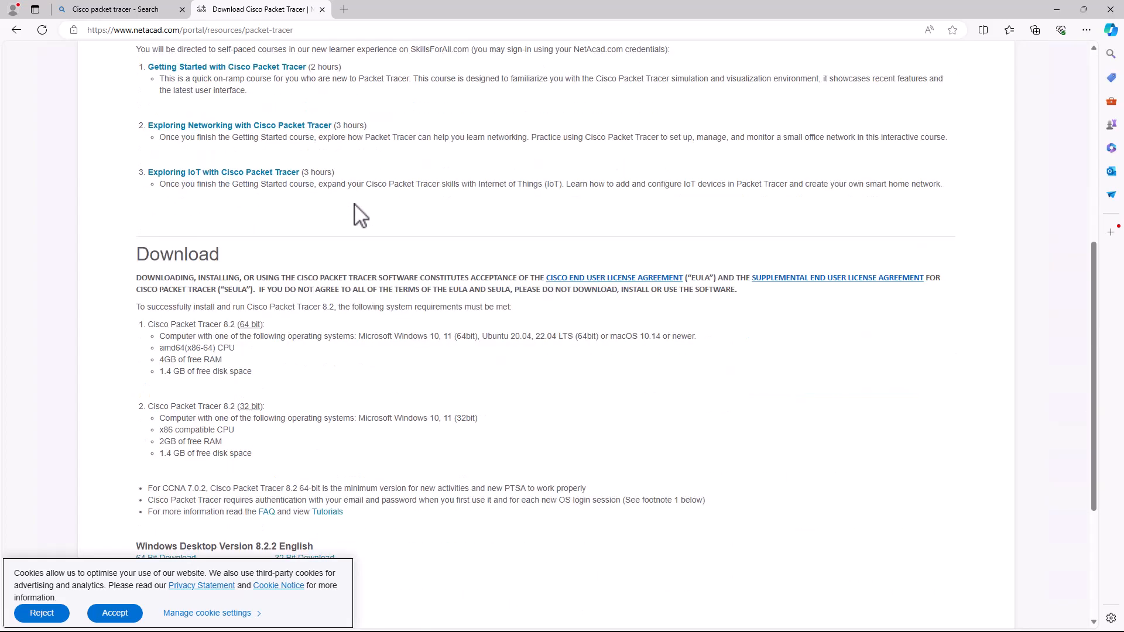
scroll(360, 216, down, 4)
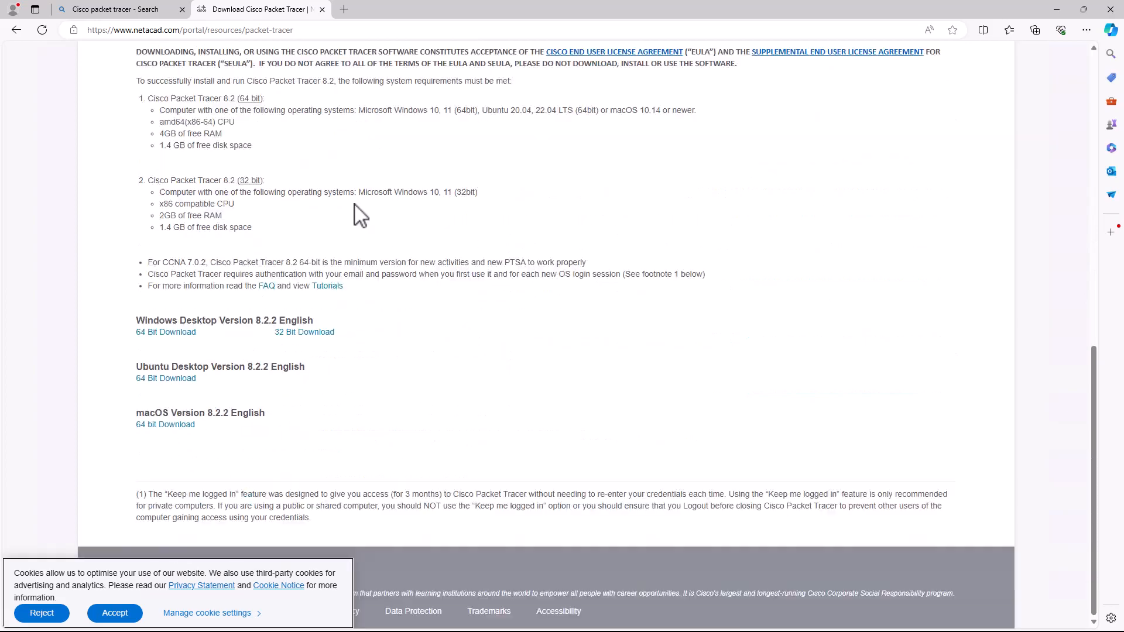
click(115, 614)
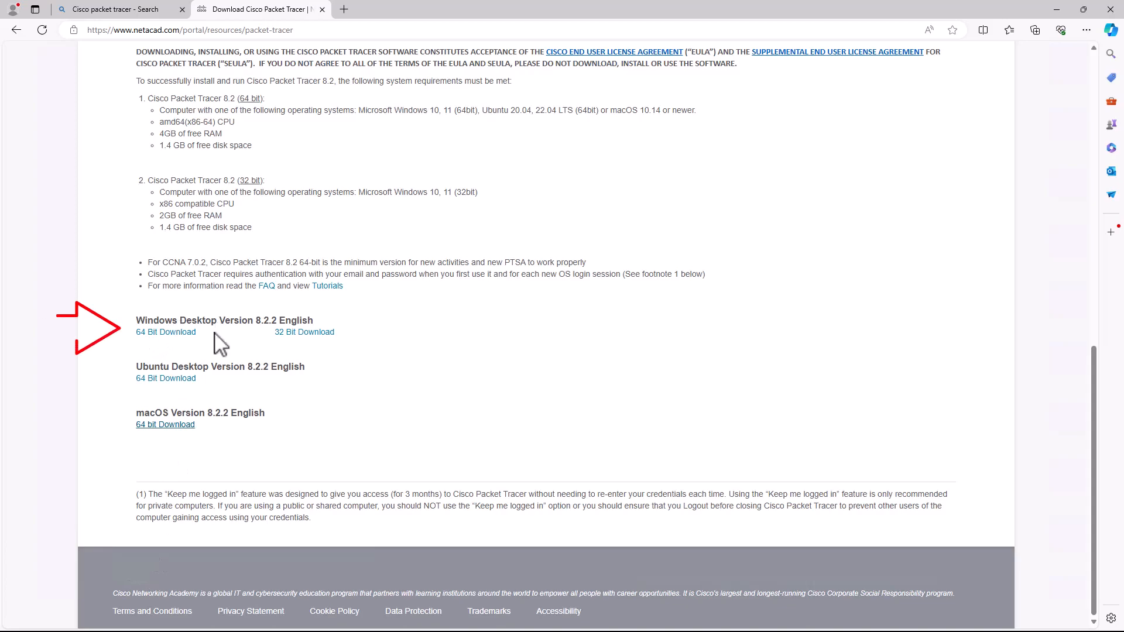
Step: Download the Windows Desktop 8.2.2 64-bit installer and show it in the Downloads folder
click(161, 333)
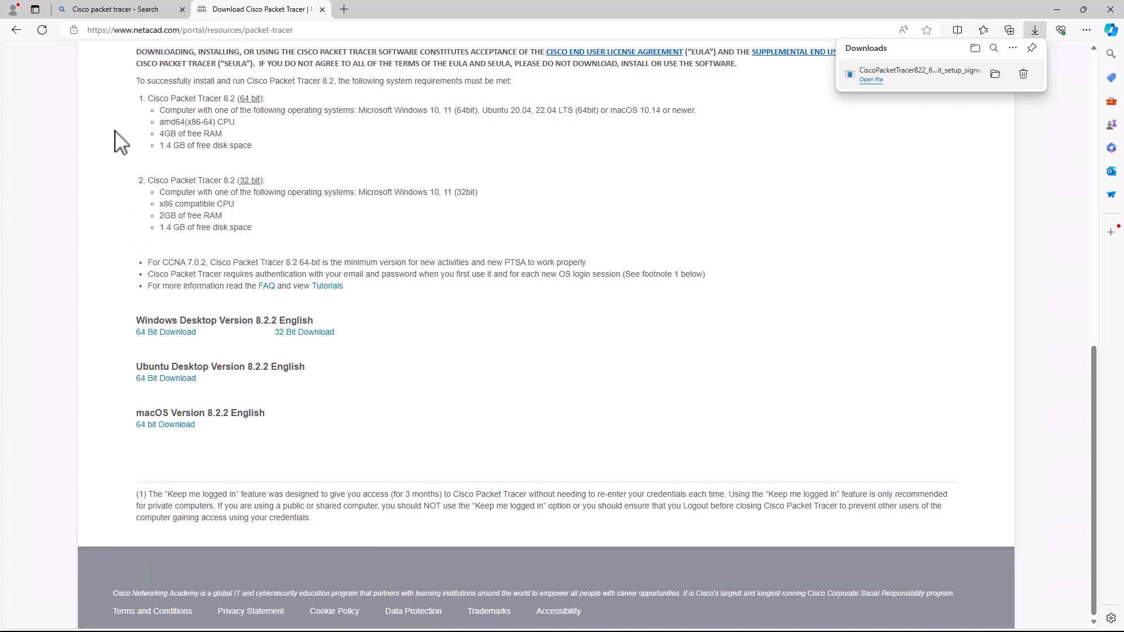
click(995, 74)
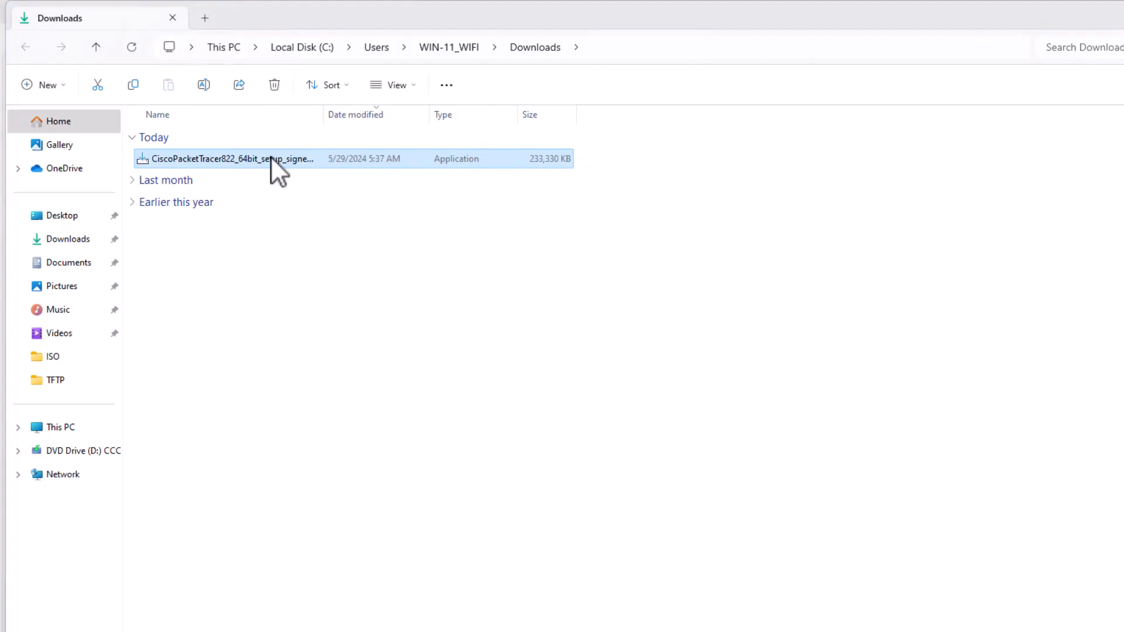
Step: Run the 8.2.2 installer, accept the license, and install with default folders and desktop shortcut
double_click(271, 159)
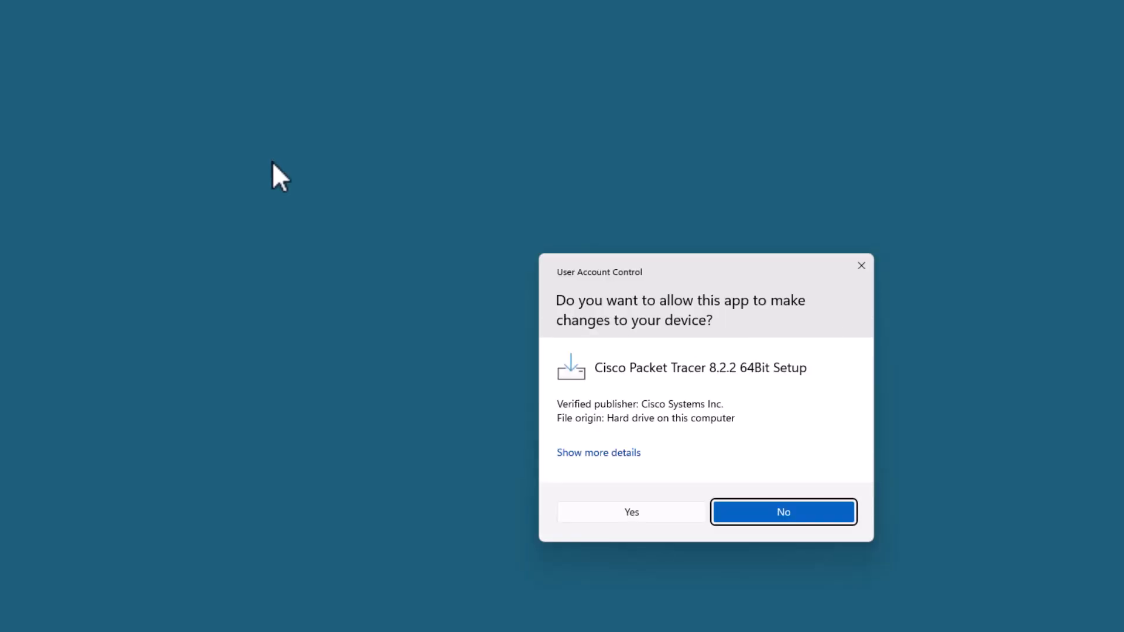
click(654, 511)
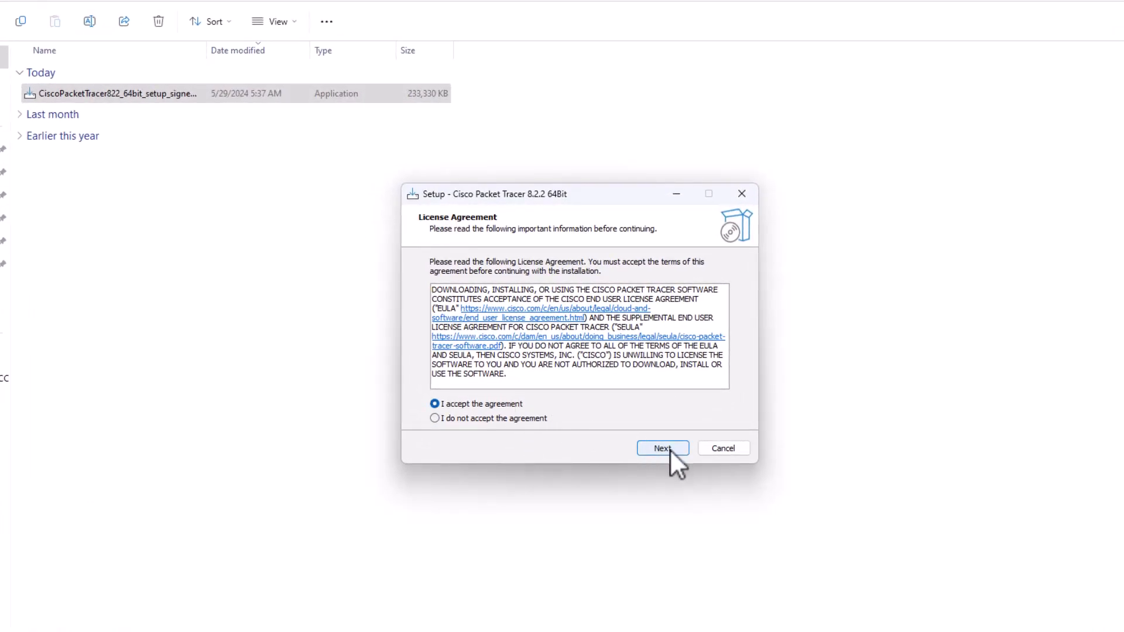
click(663, 449)
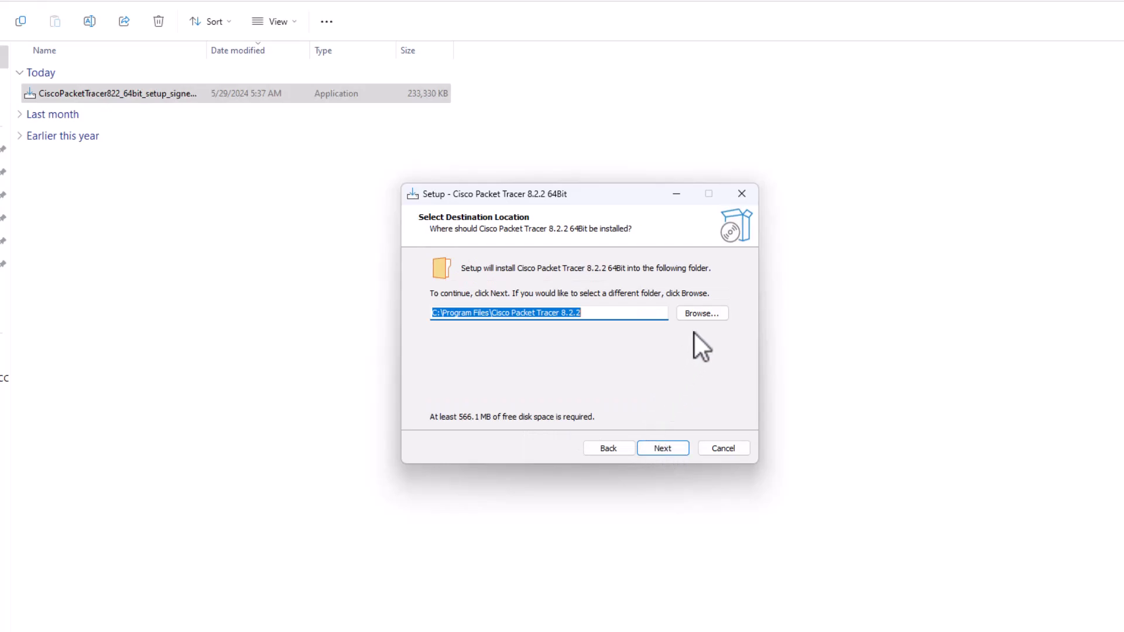
drag(497, 314, 573, 314)
click(656, 448)
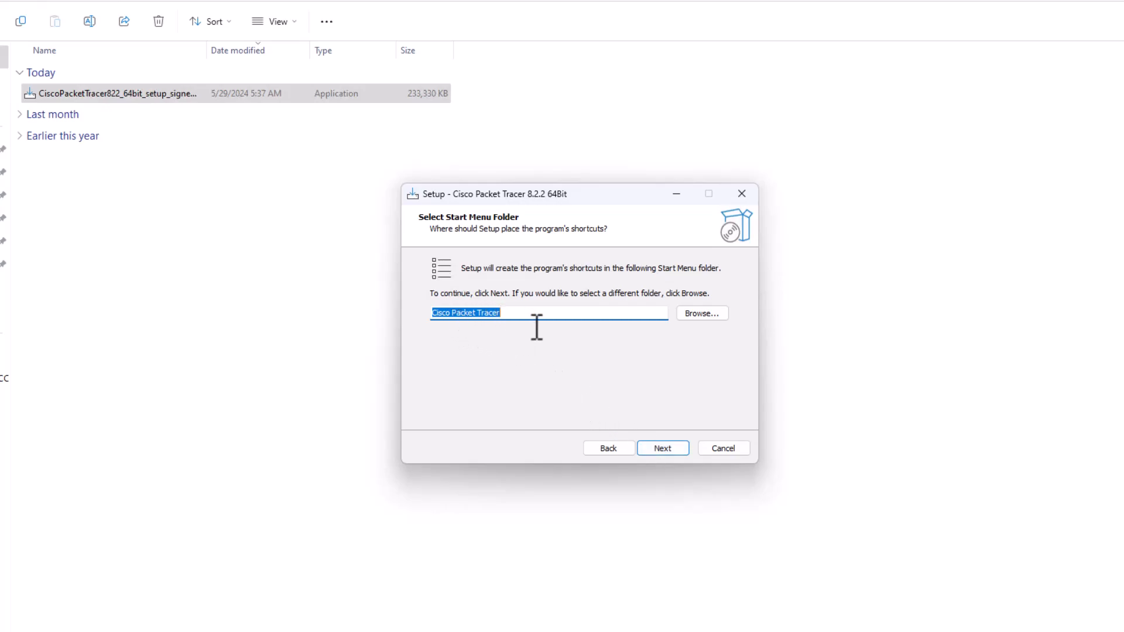
click(660, 448)
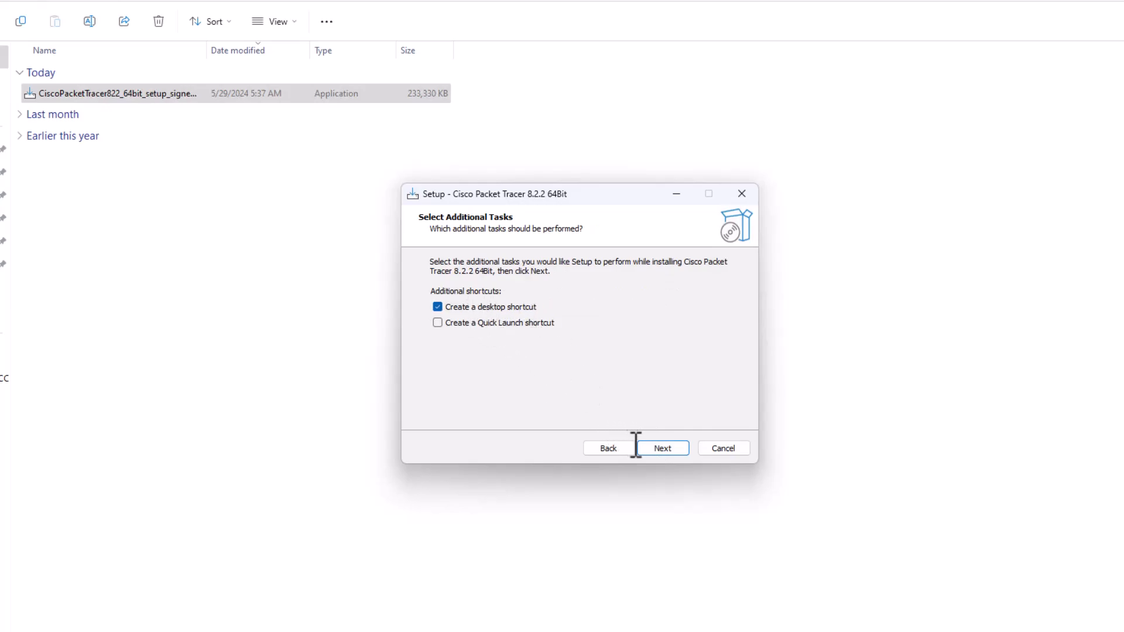
click(656, 448)
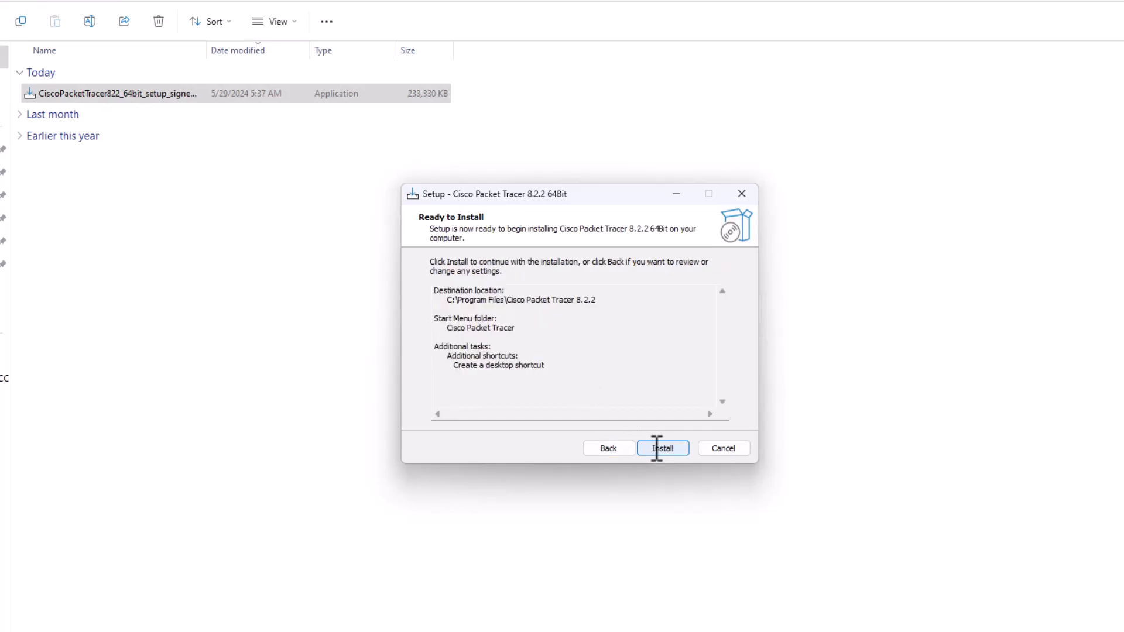
click(657, 448)
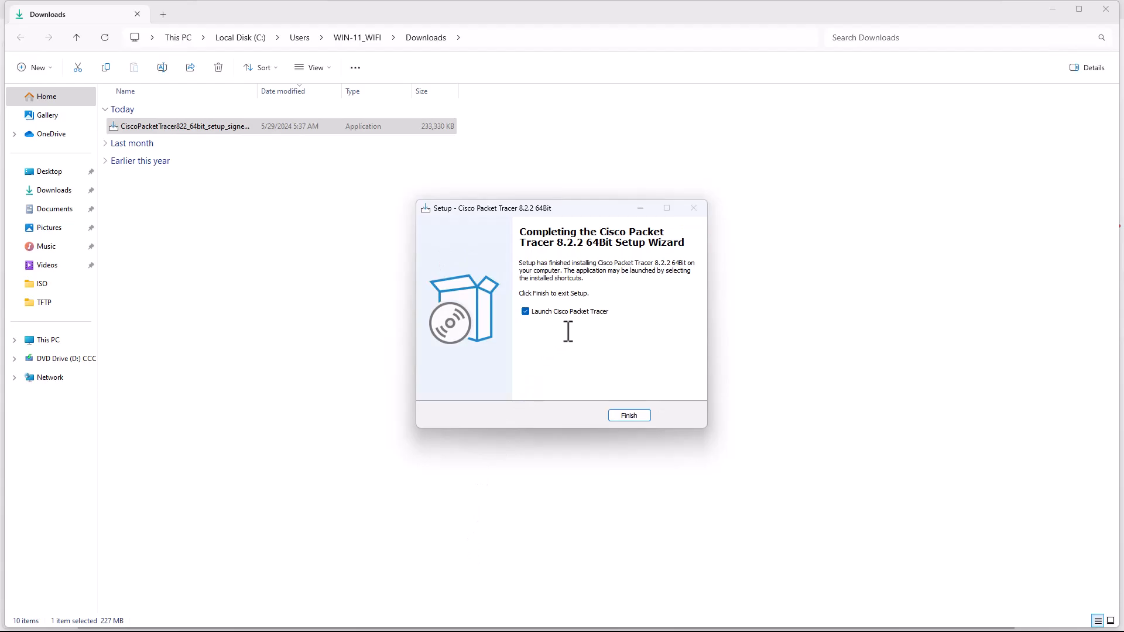
Step: Close the Downloads folder, finish setup to launch Packet Tracer, and answer the multi-user prompt
click(1105, 9)
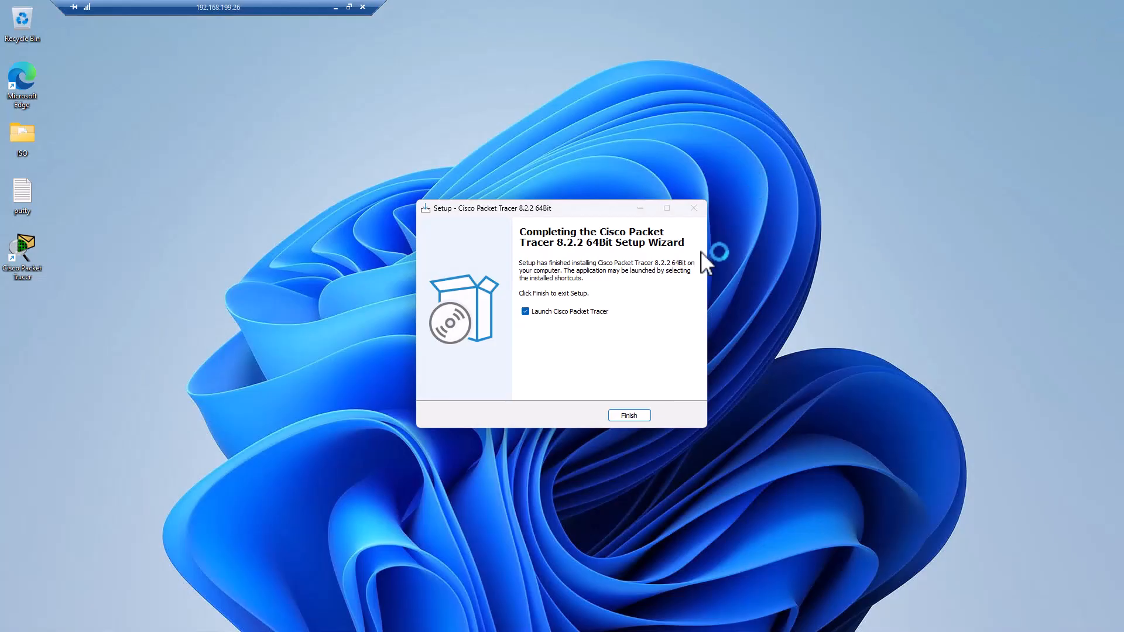
click(629, 416)
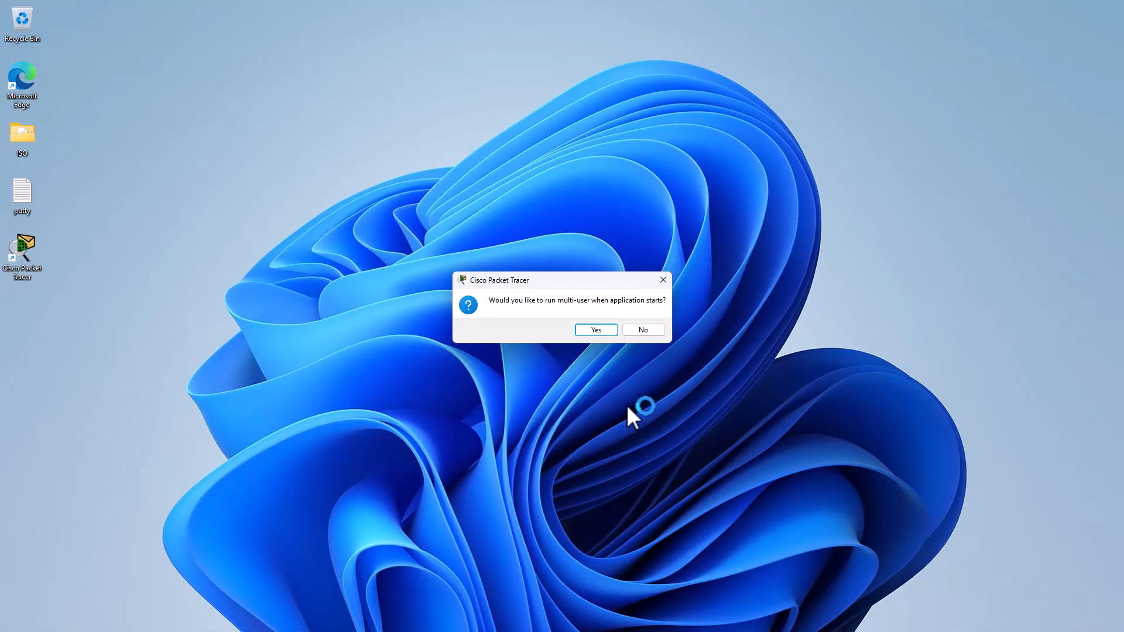
click(601, 333)
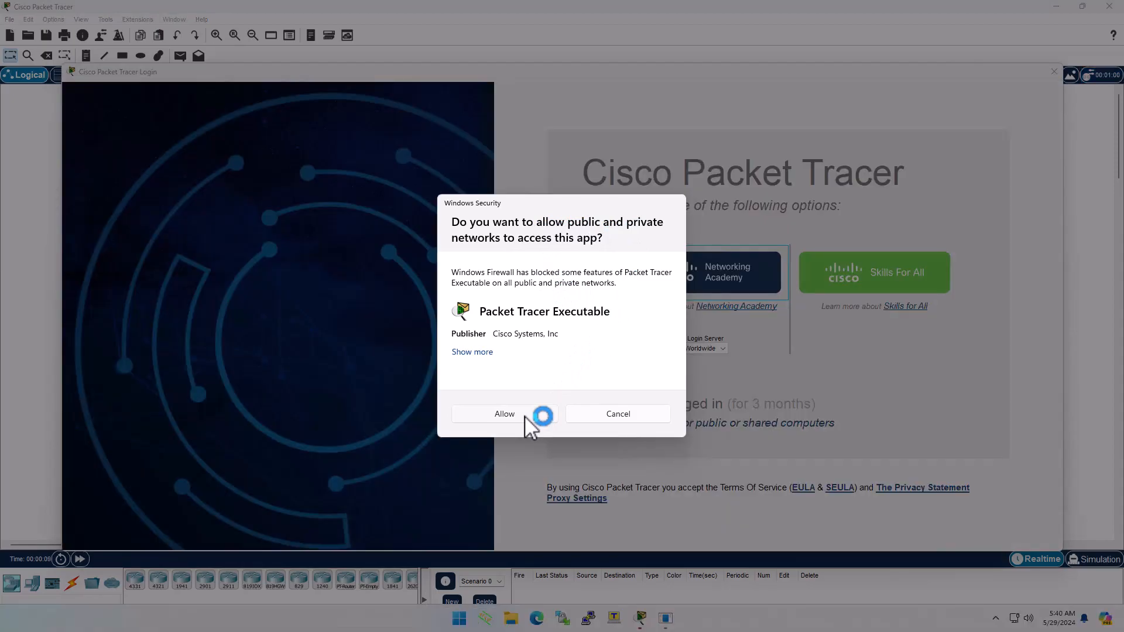
Step: Dismiss the firewall prompt, leave Keep me logged in off, and keep Worldwide as login server
click(524, 416)
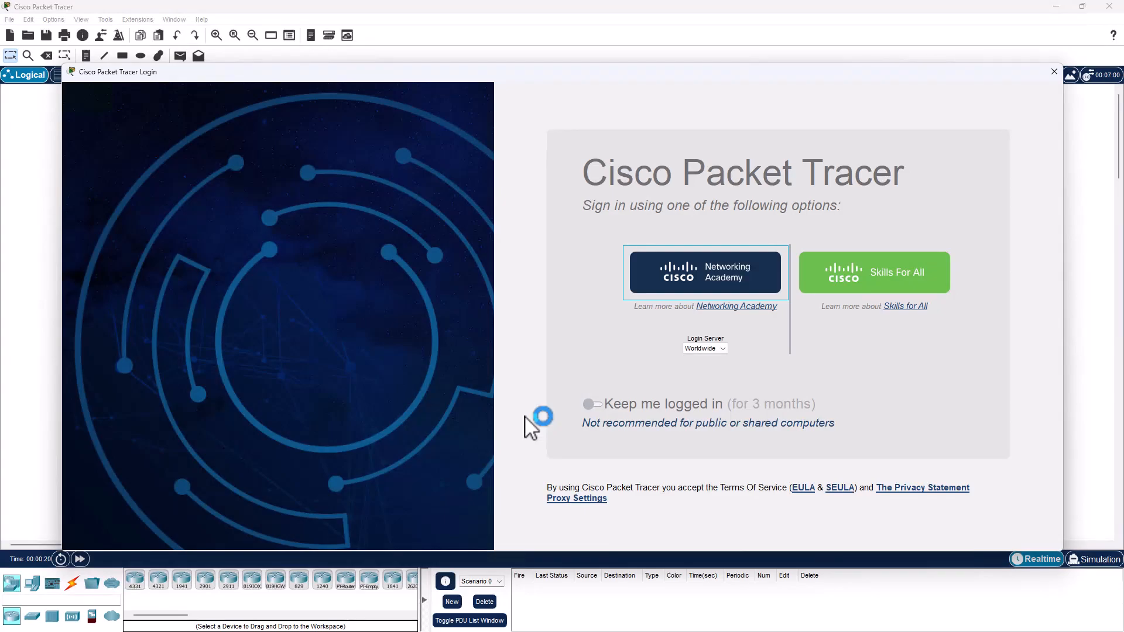
click(597, 406)
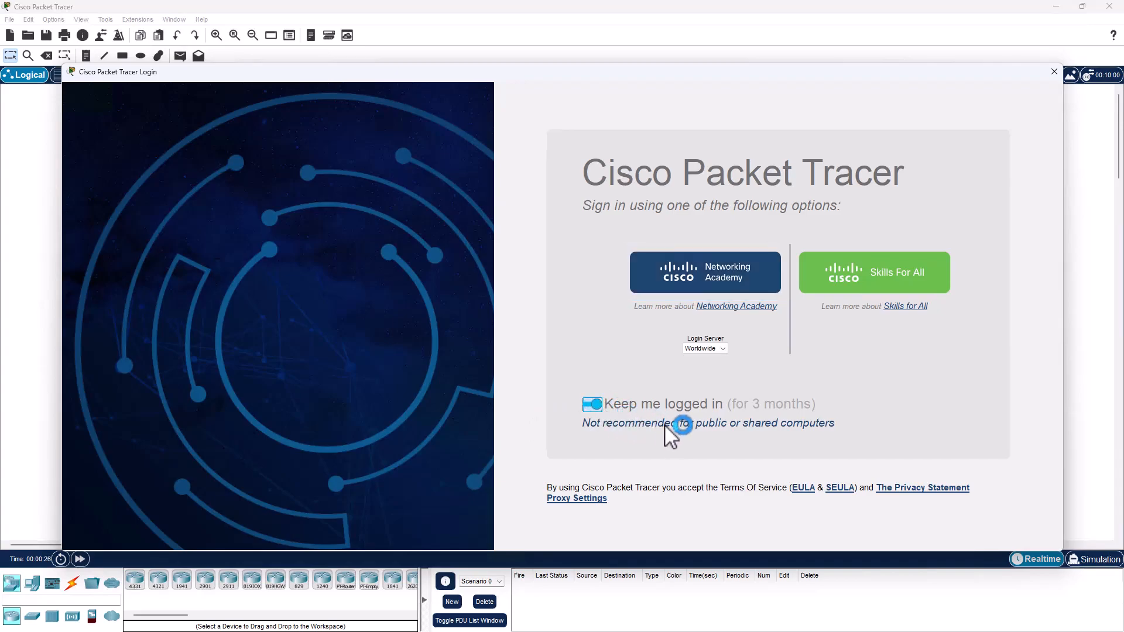
click(592, 404)
click(725, 347)
click(725, 346)
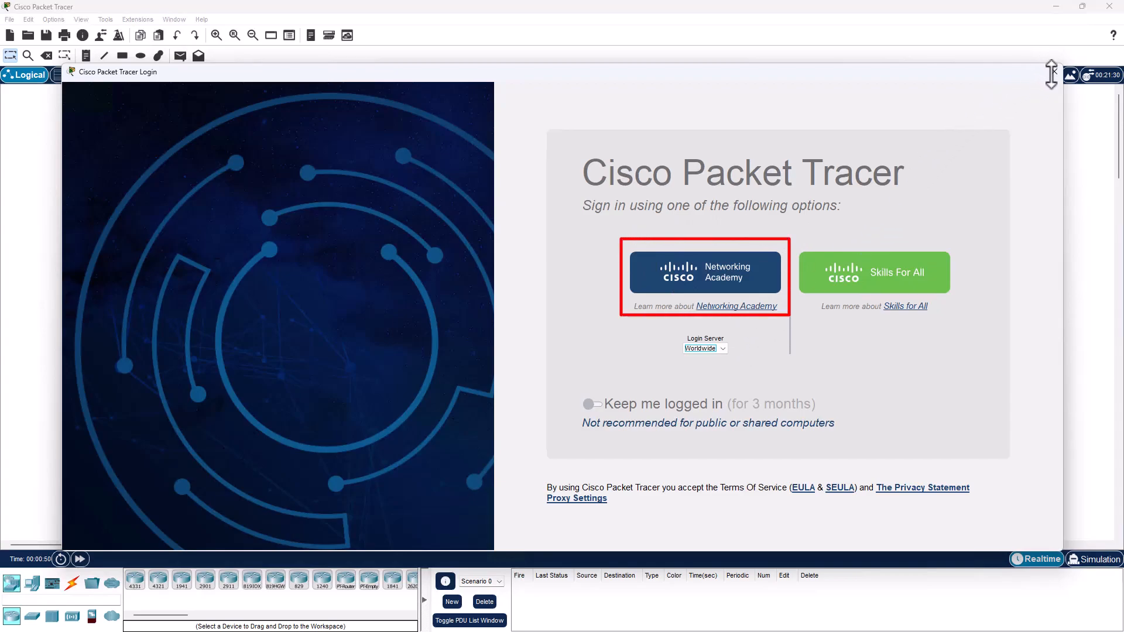
Step: Log in to Packet Tracer via Networking Academy with the account e-mail and password
click(697, 271)
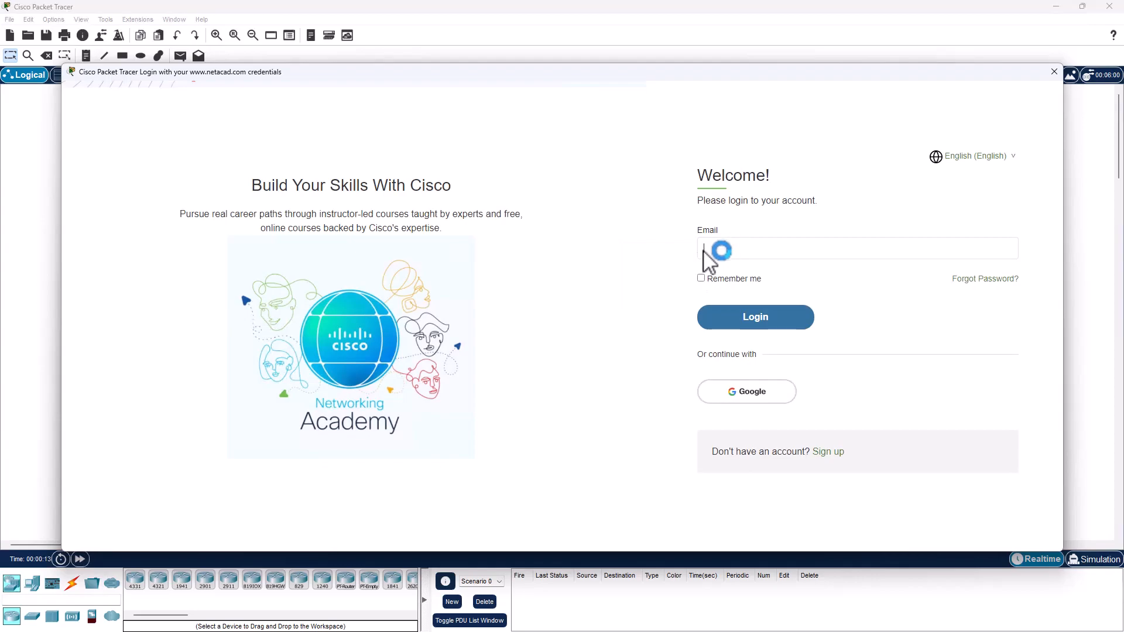
click(730, 248)
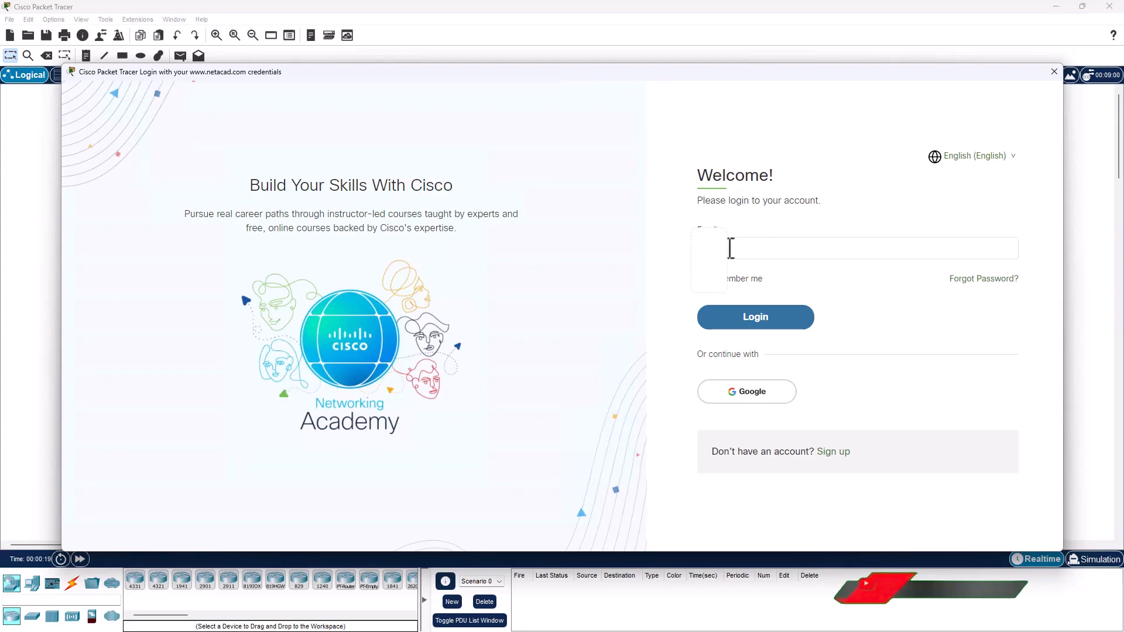
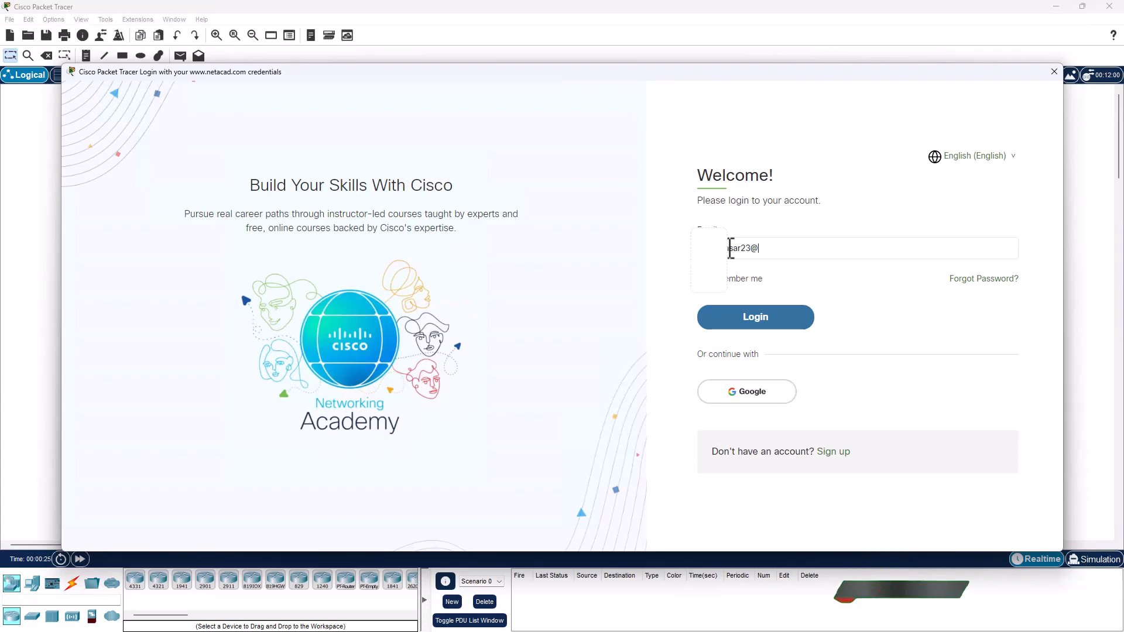
key(Return)
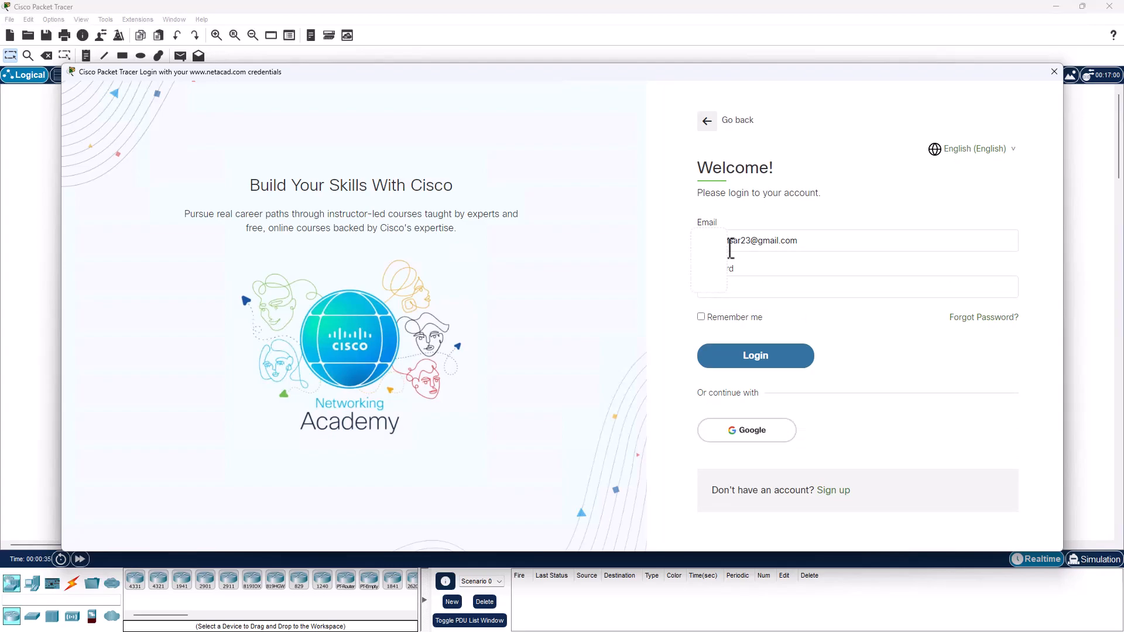
text(•••••••)
key(Return)
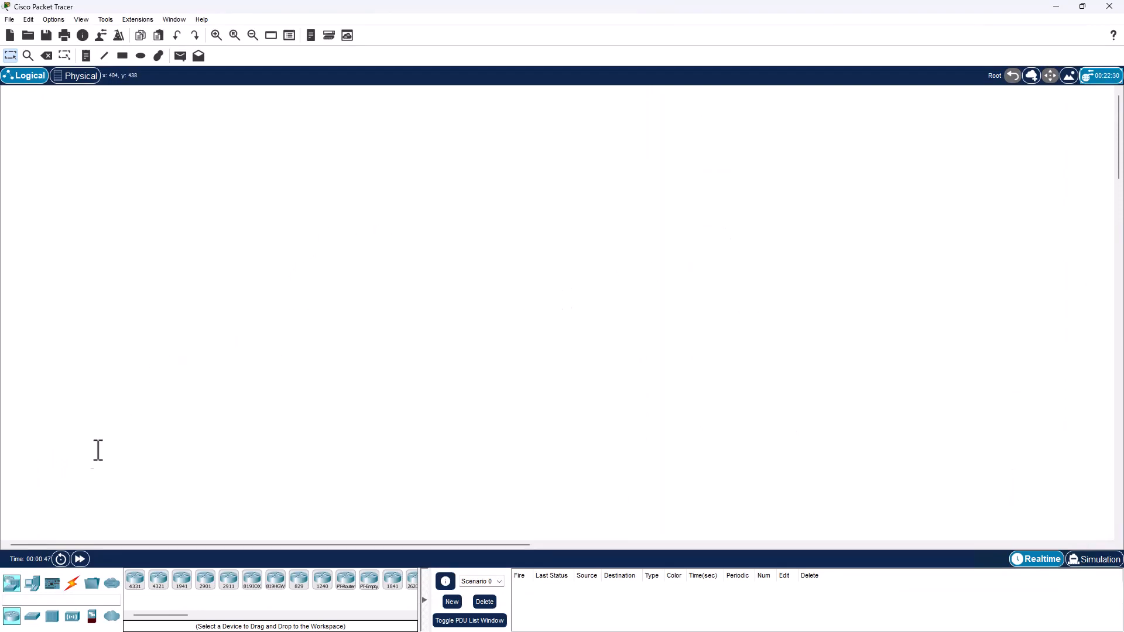
Step: Place a 2960 switch at the centre, with a PC and a laptop side by side below it
click(32, 616)
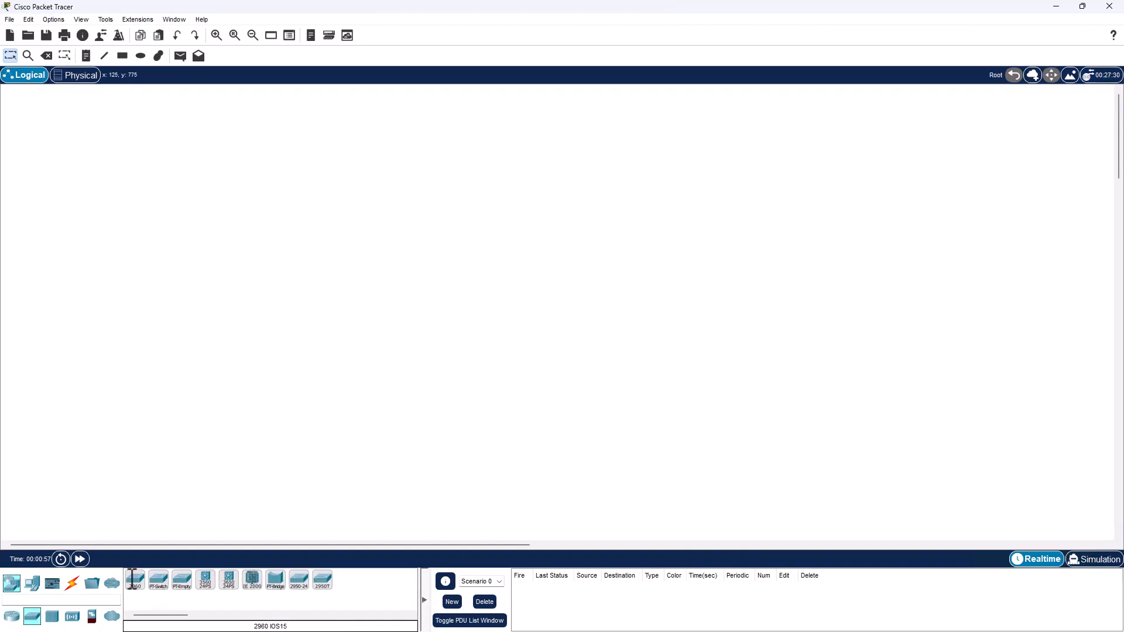
drag(135, 580, 488, 235)
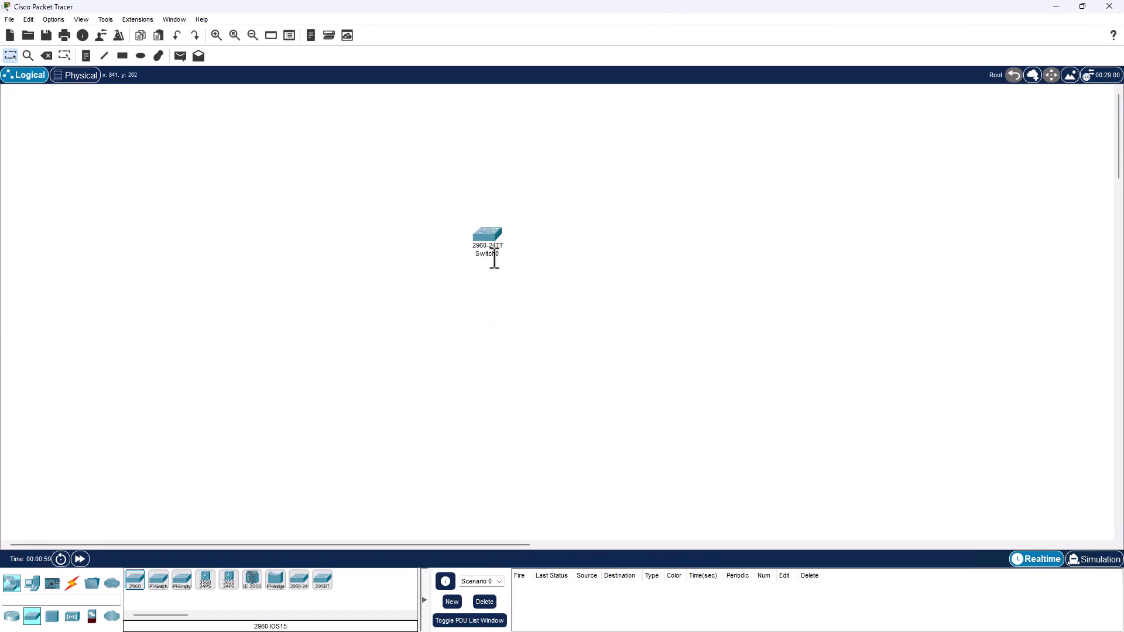
click(32, 584)
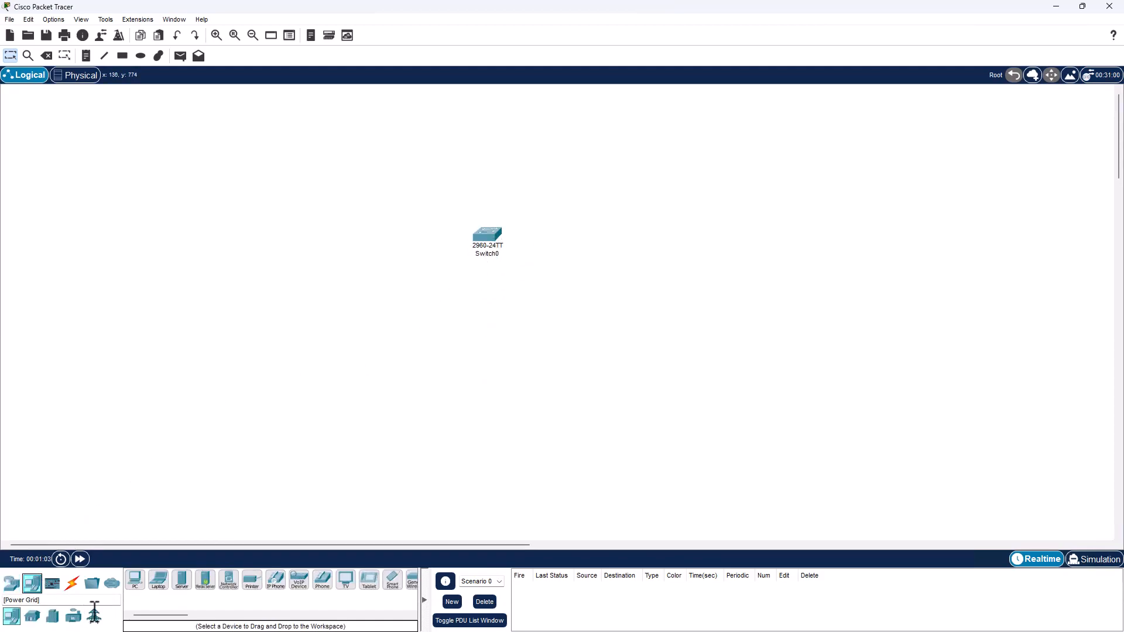
drag(134, 583, 434, 417)
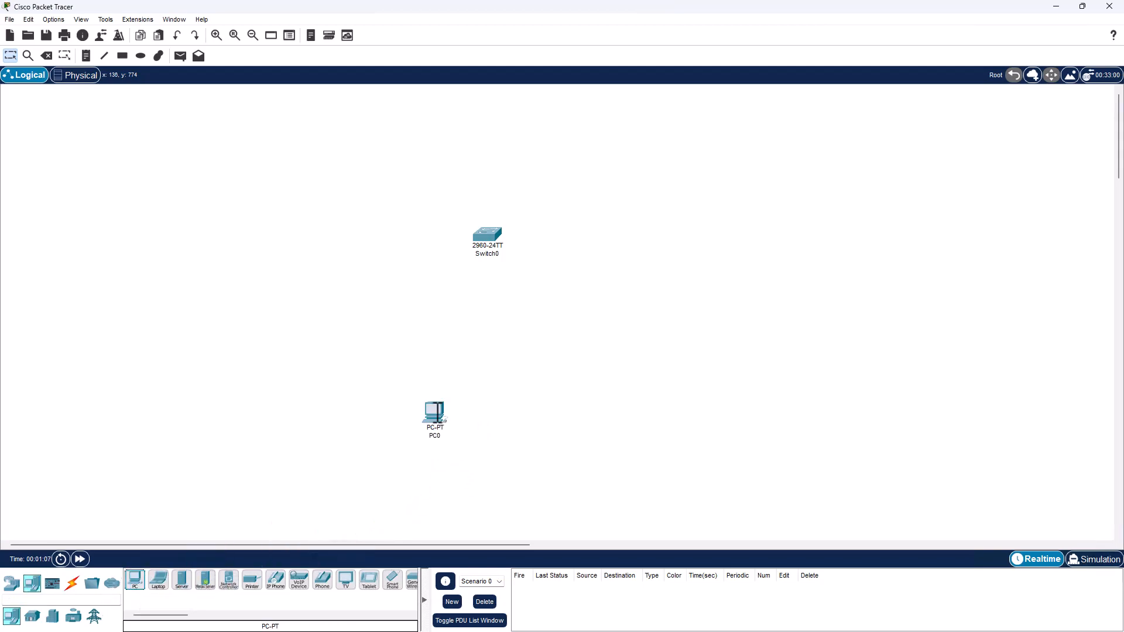
drag(159, 579, 565, 410)
drag(434, 424, 397, 422)
Step: Connect PC0 and then Laptop0 to Switch0 using the automatically chosen cable type
click(72, 582)
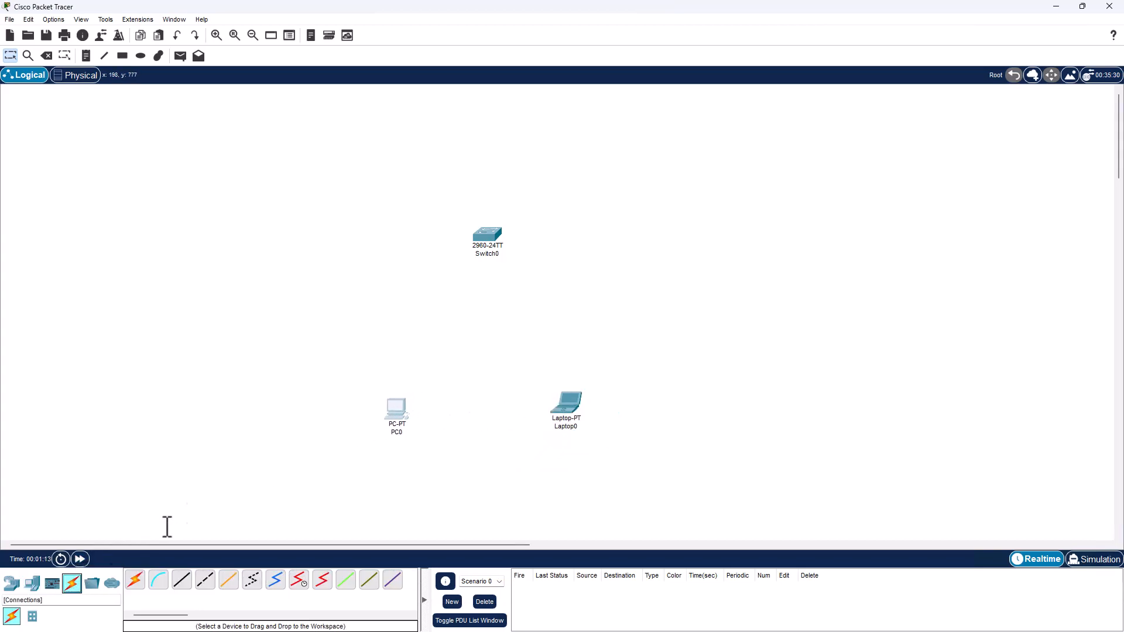
click(135, 579)
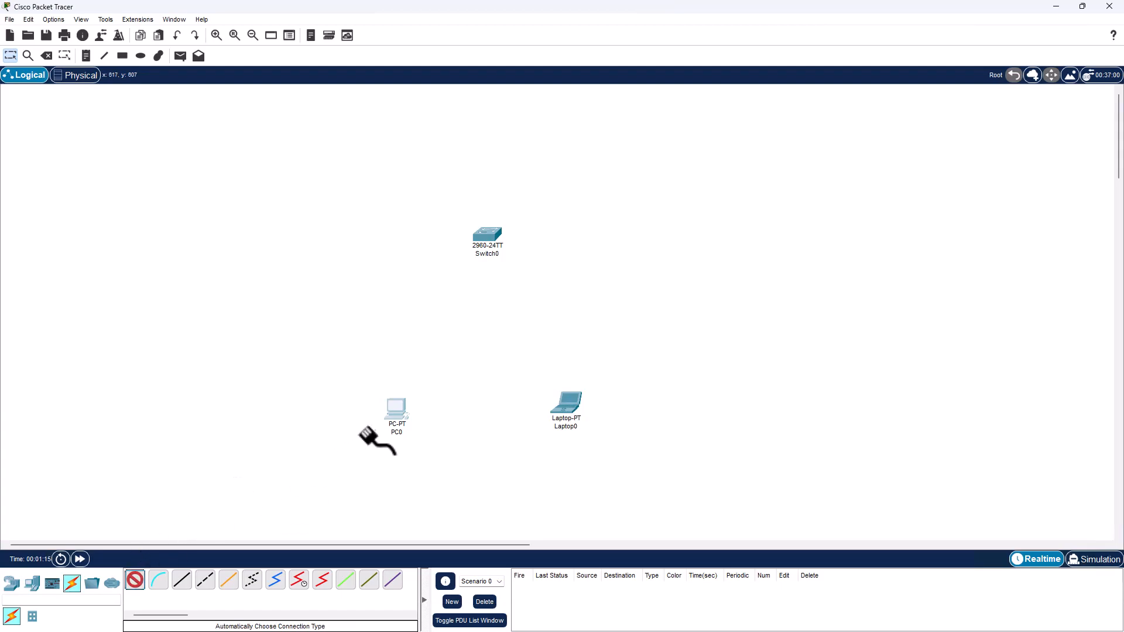
click(391, 404)
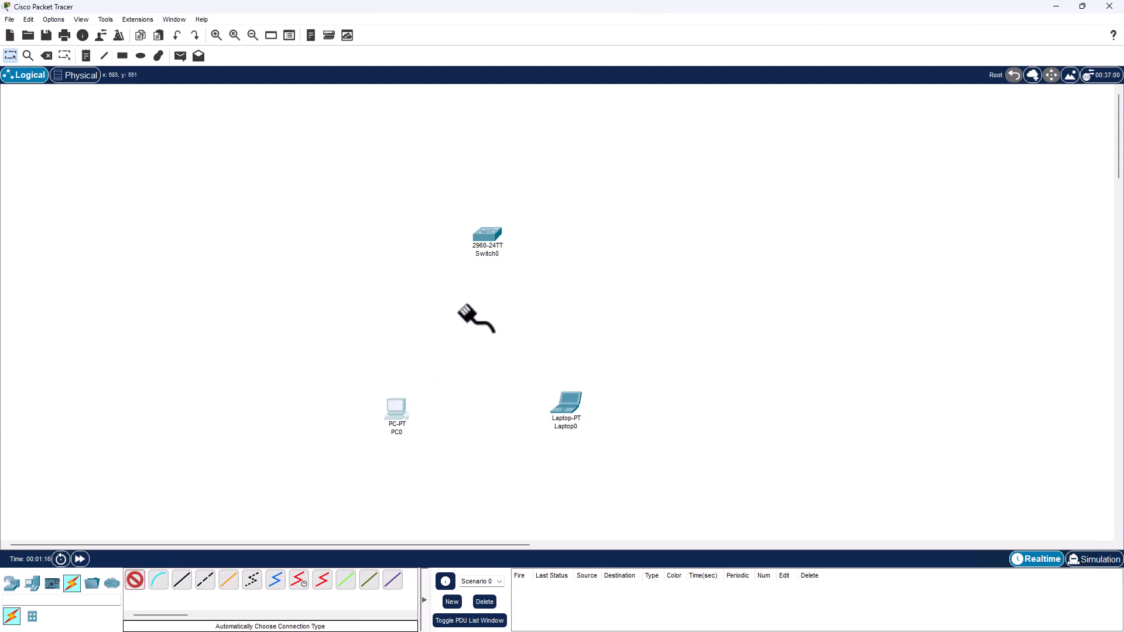
click(479, 237)
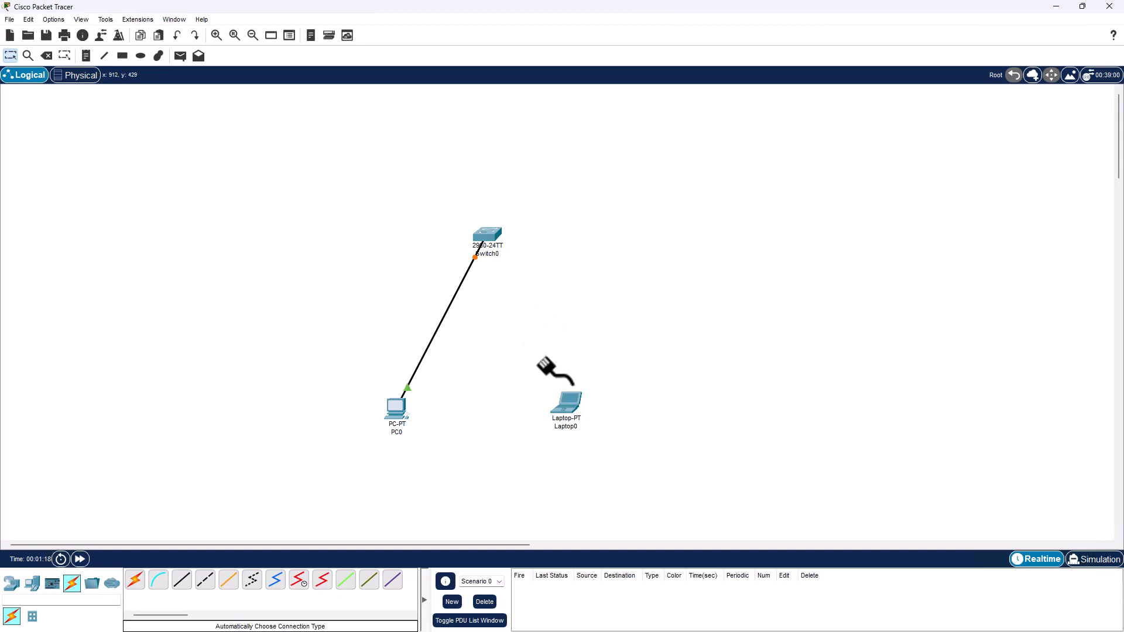
click(135, 580)
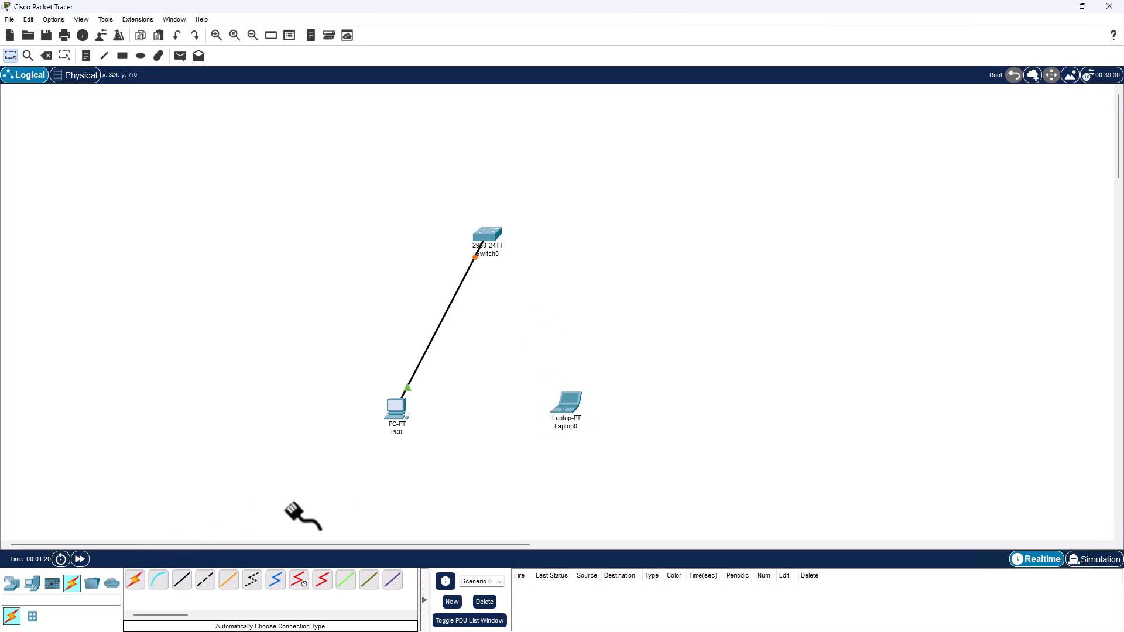
click(576, 401)
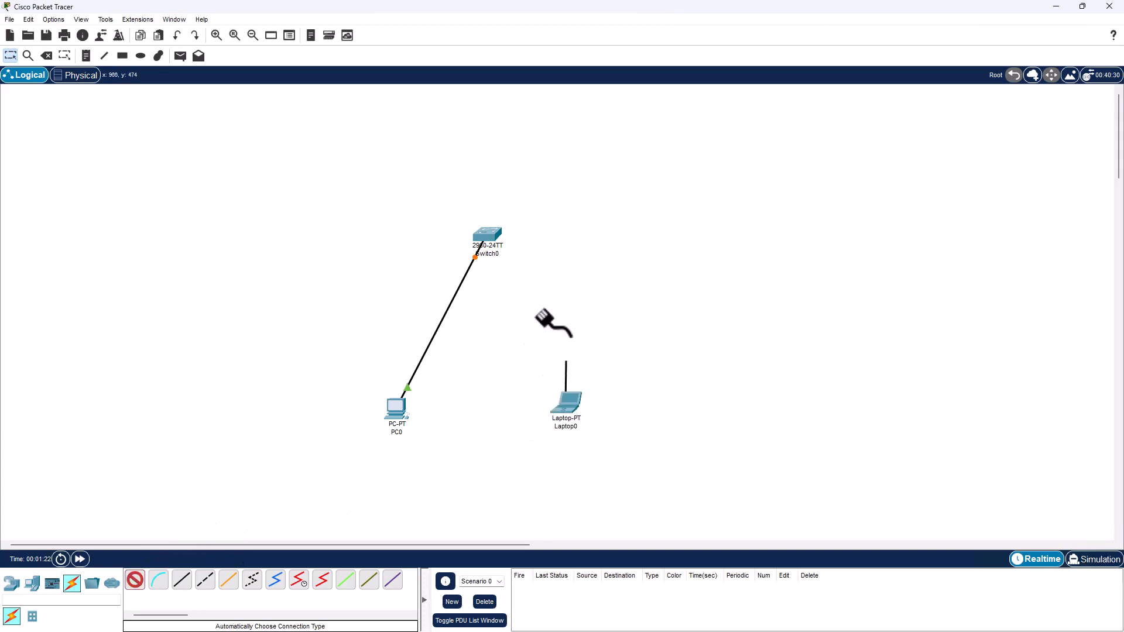
click(494, 234)
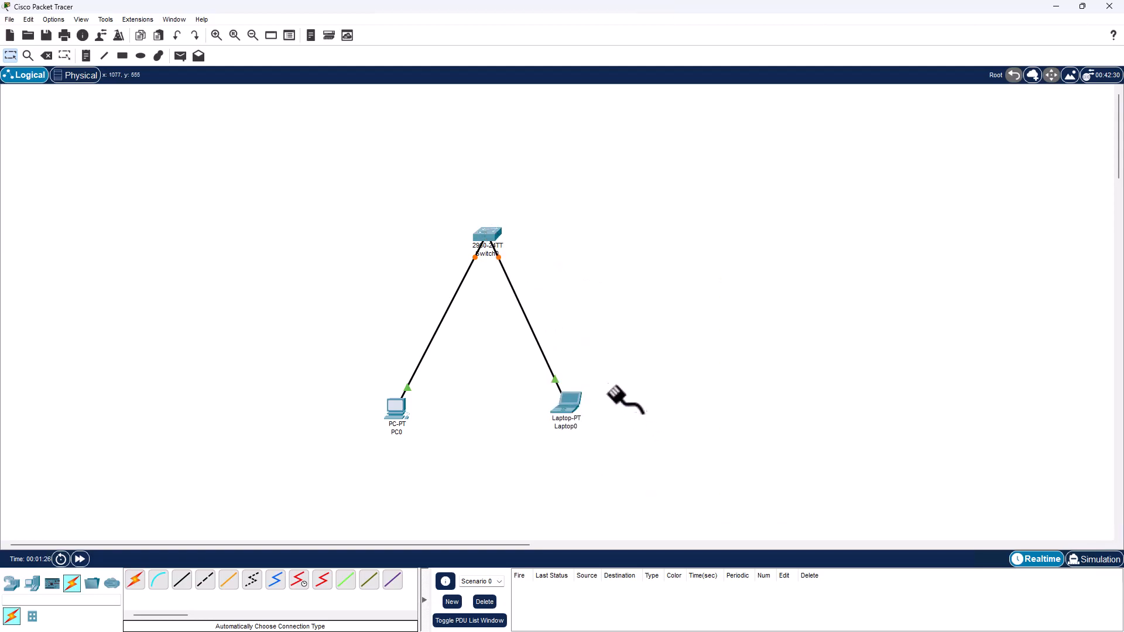
Step: In Switch0's CLI, run en, conf t and host SW1, exit configuration, and close the window
click(498, 242)
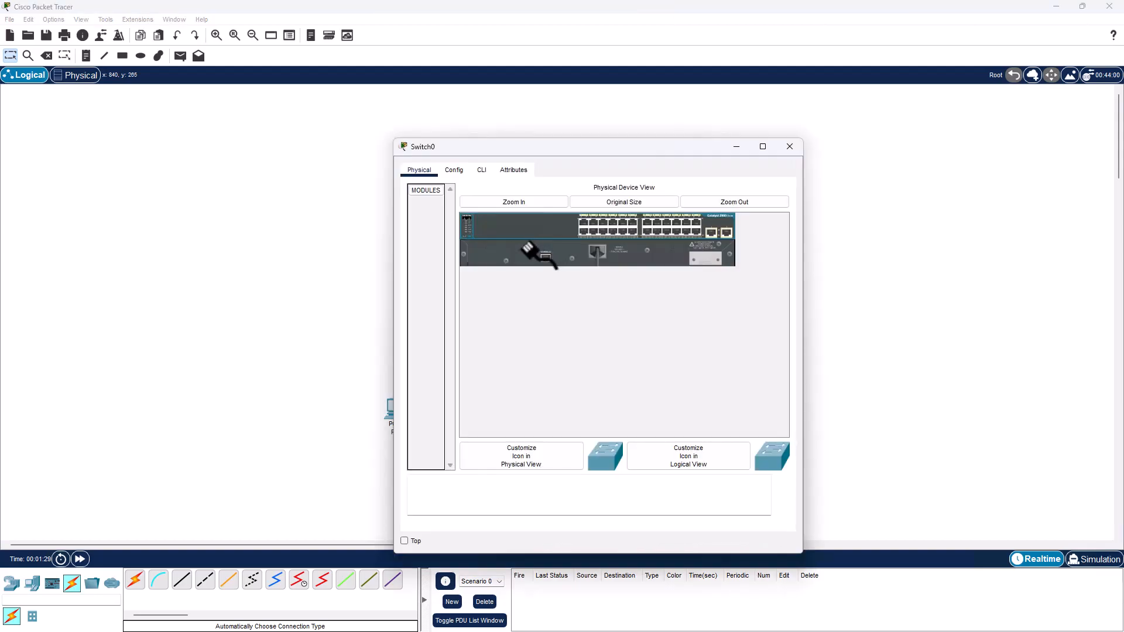
click(473, 169)
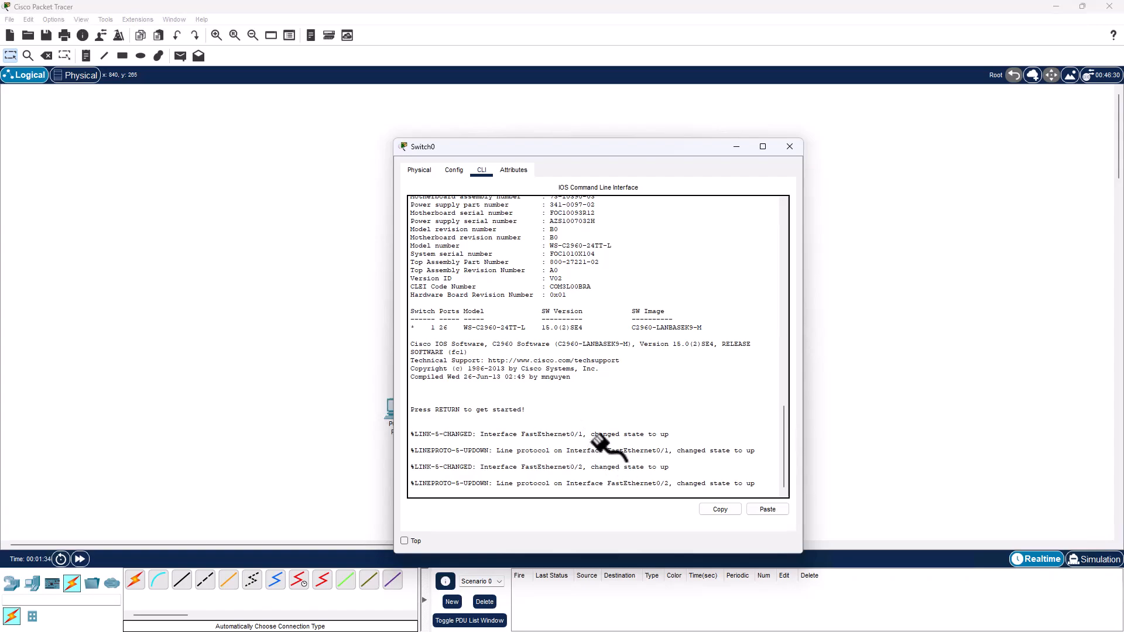
key(Return)
key(Return)
key(Return)
key(Return)
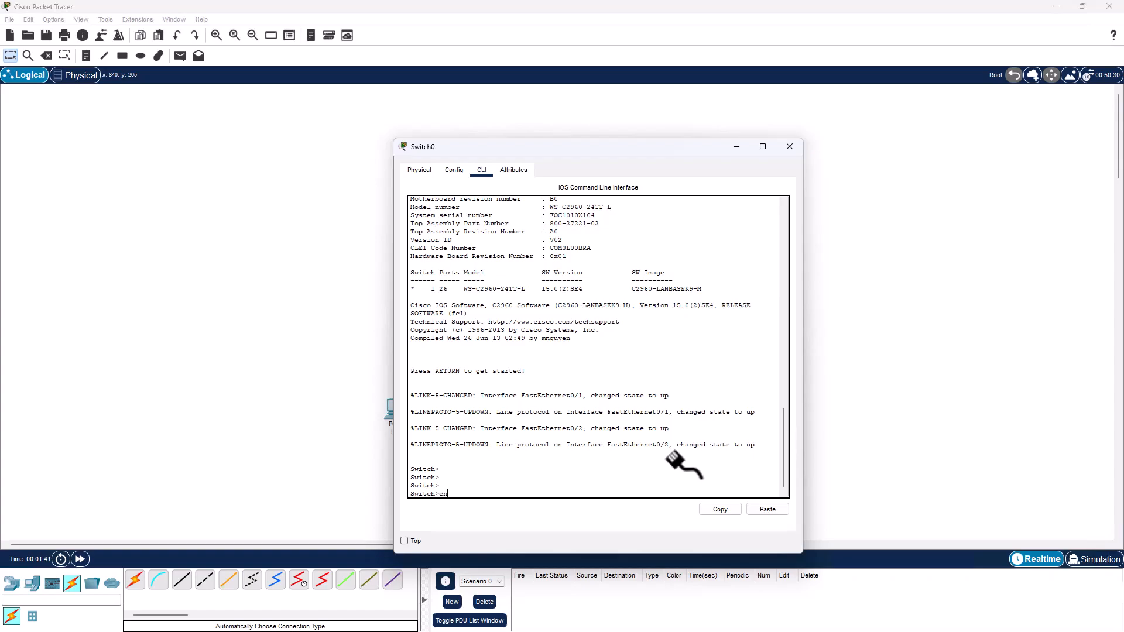
text(en)
key(Return)
text(conf)
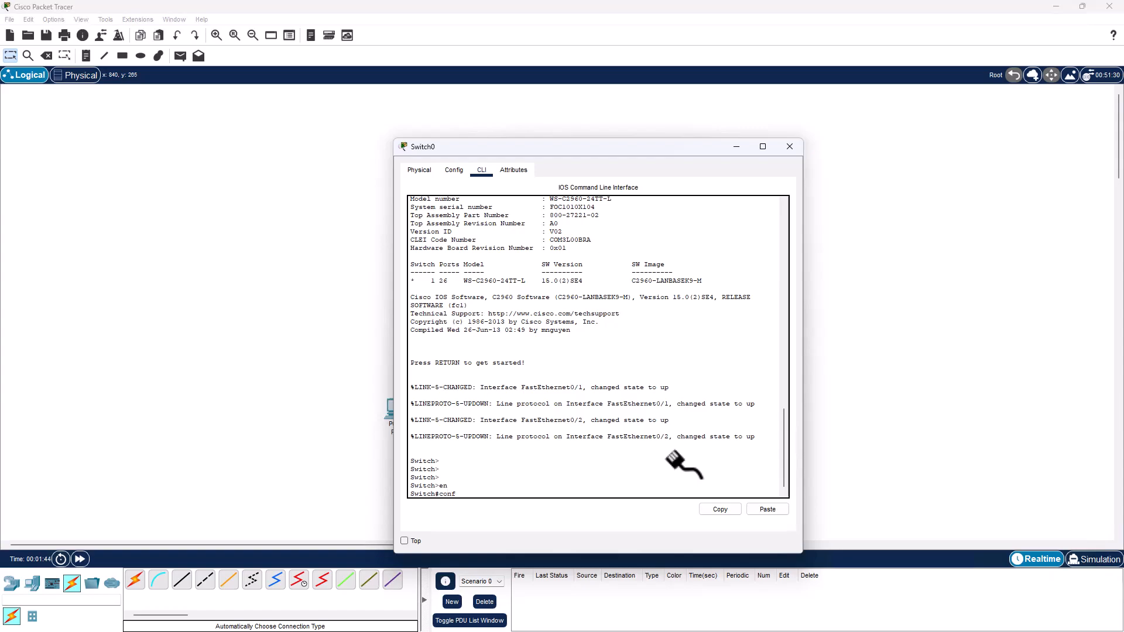
text( t)
key(Return)
text(host SW)
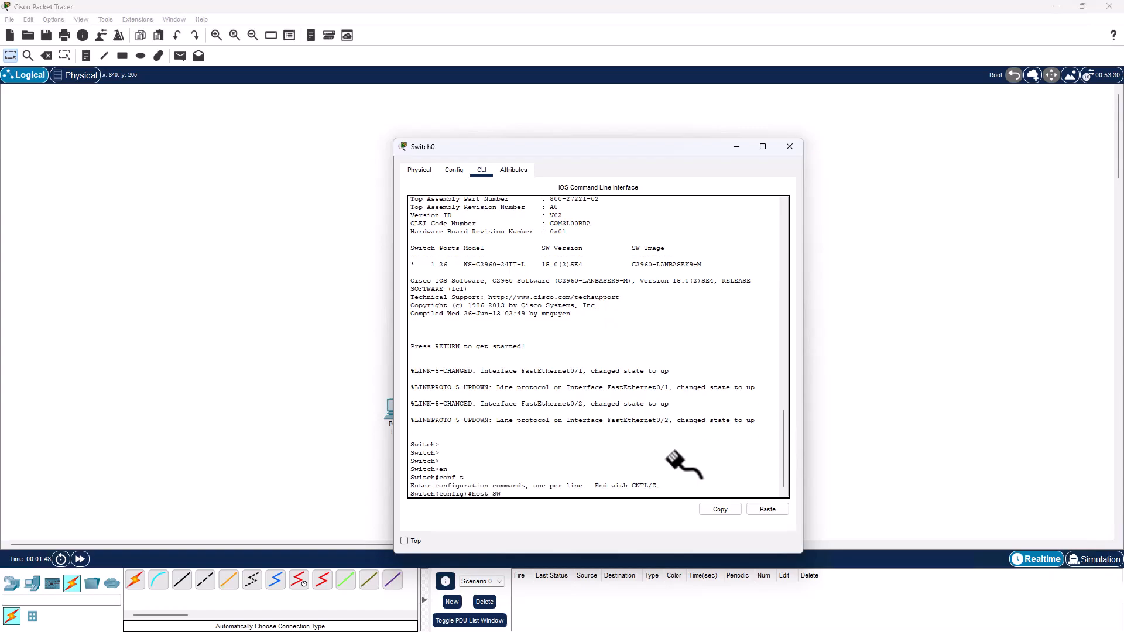
text(1)
key(Return)
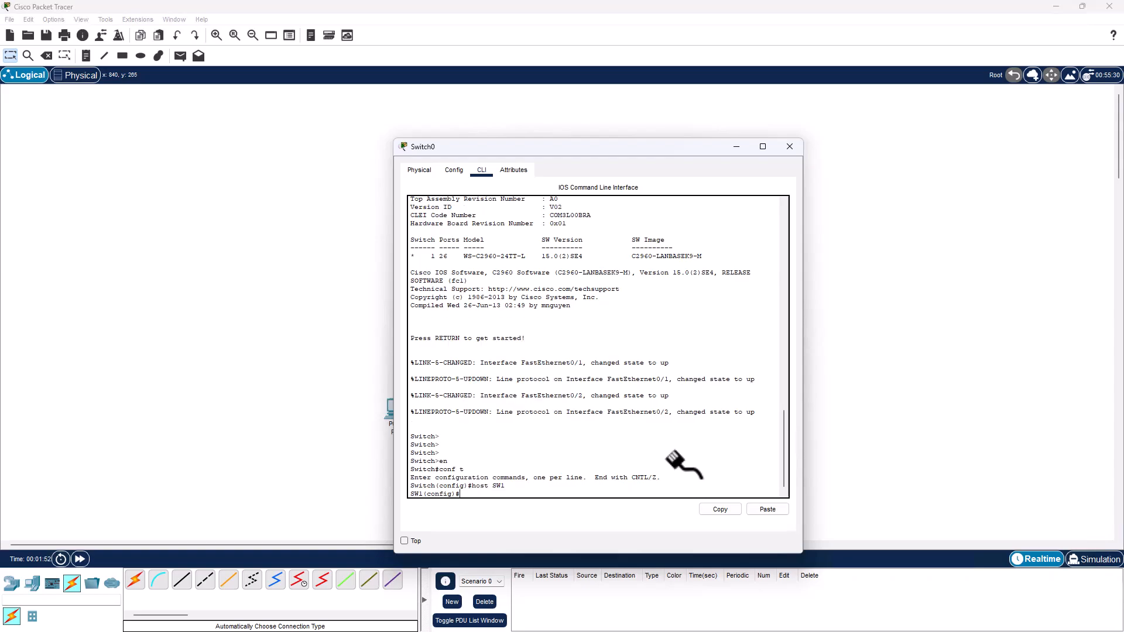
text(exit)
key(Return)
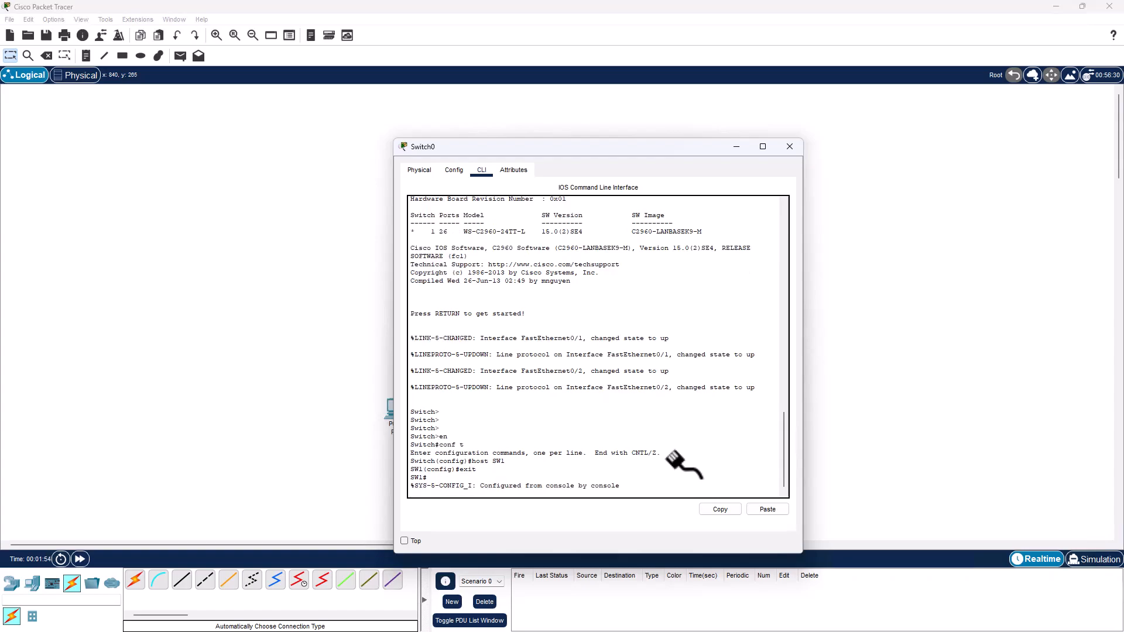
click(790, 146)
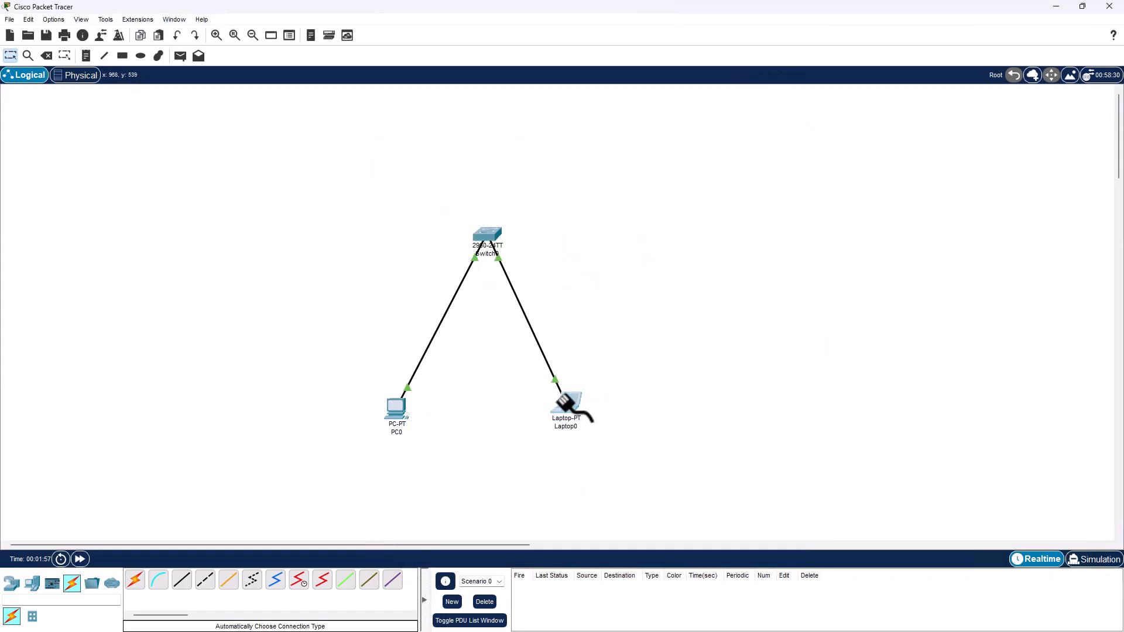
Step: Enter 1.1.1.1 in Laptop0's IP Configuration, accept the auto-filled 255.0.0.0 mask, and close the window
click(559, 399)
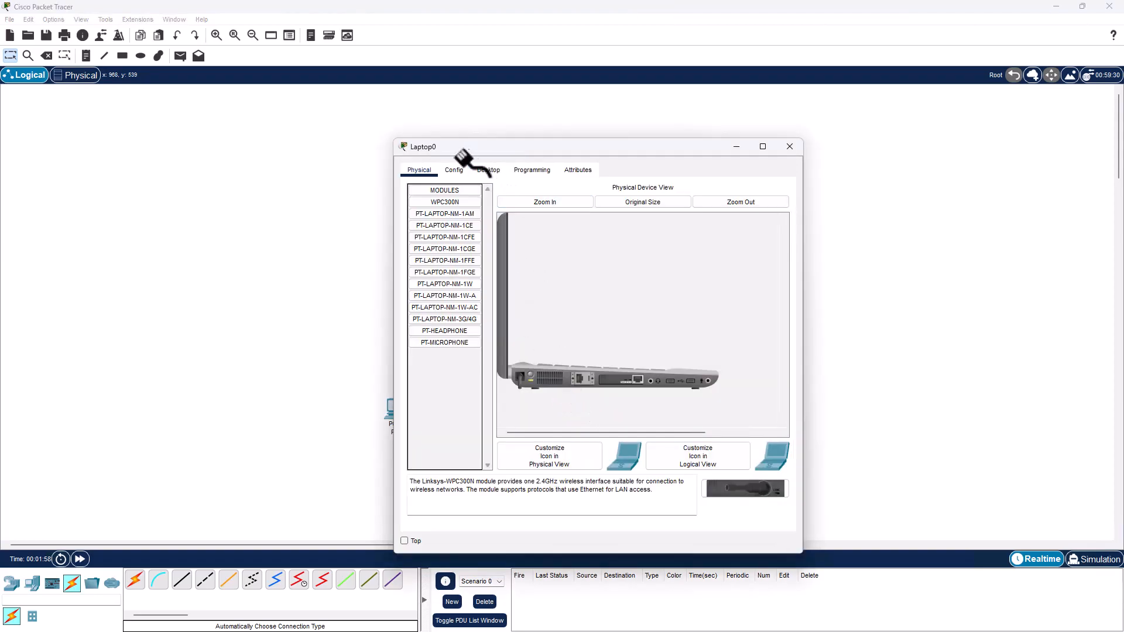
click(454, 170)
click(486, 170)
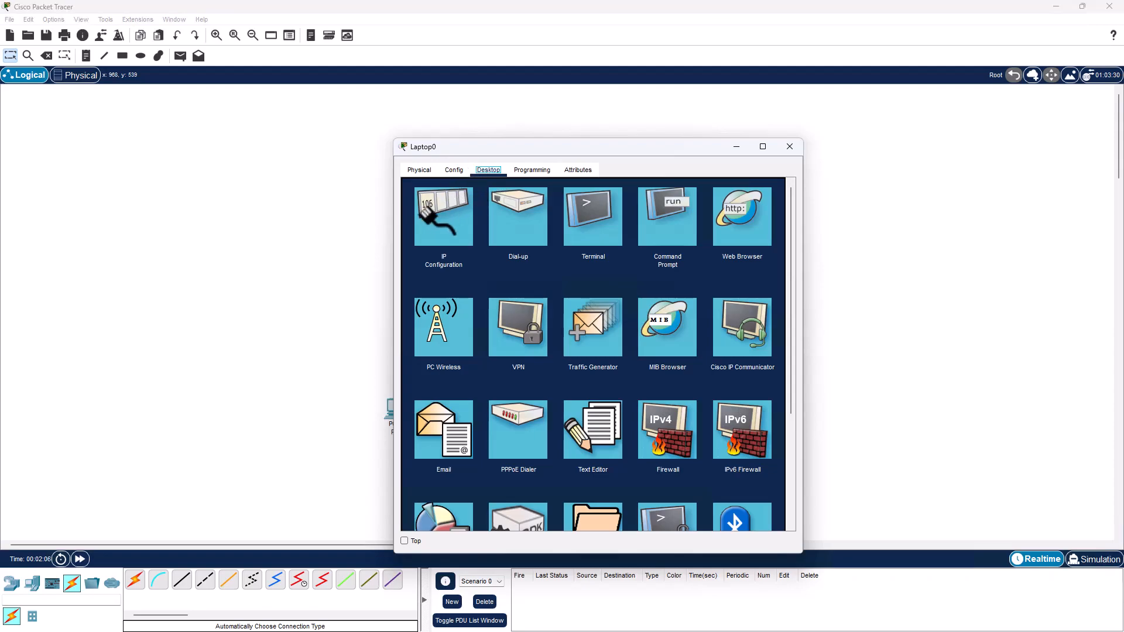
click(427, 236)
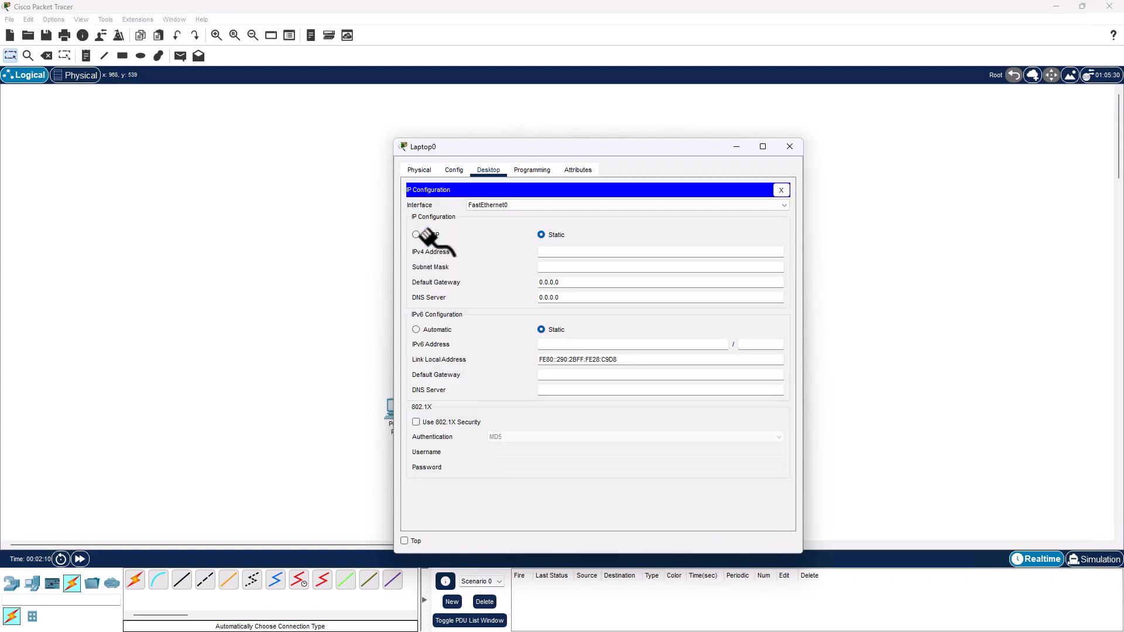
click(549, 251)
text(1.1.1.1)
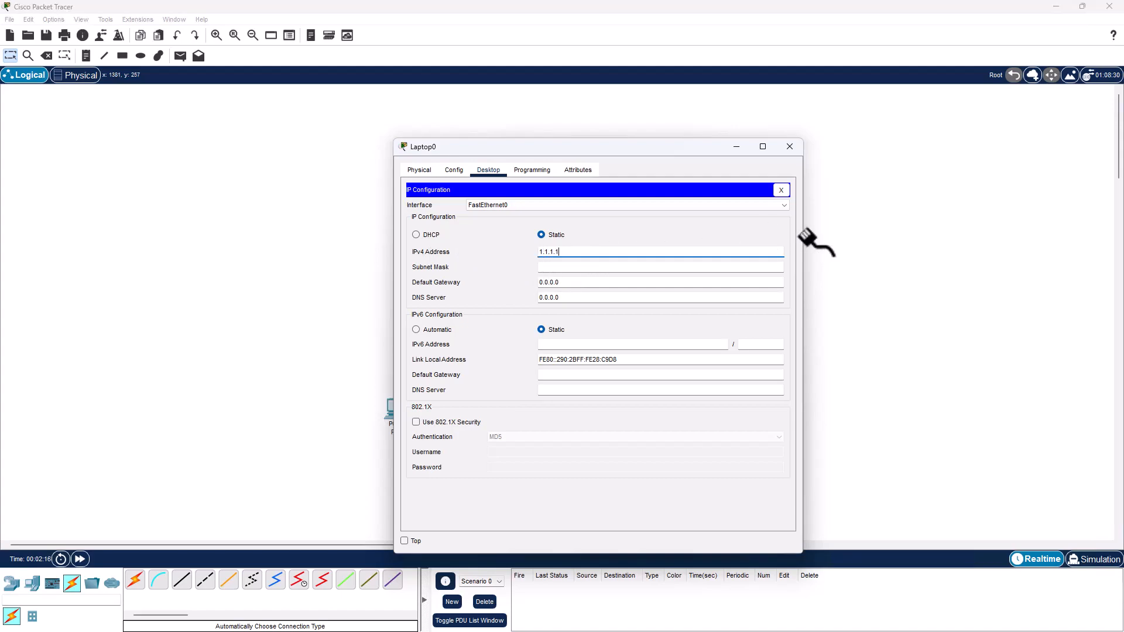
key(Tab)
key(Tab)
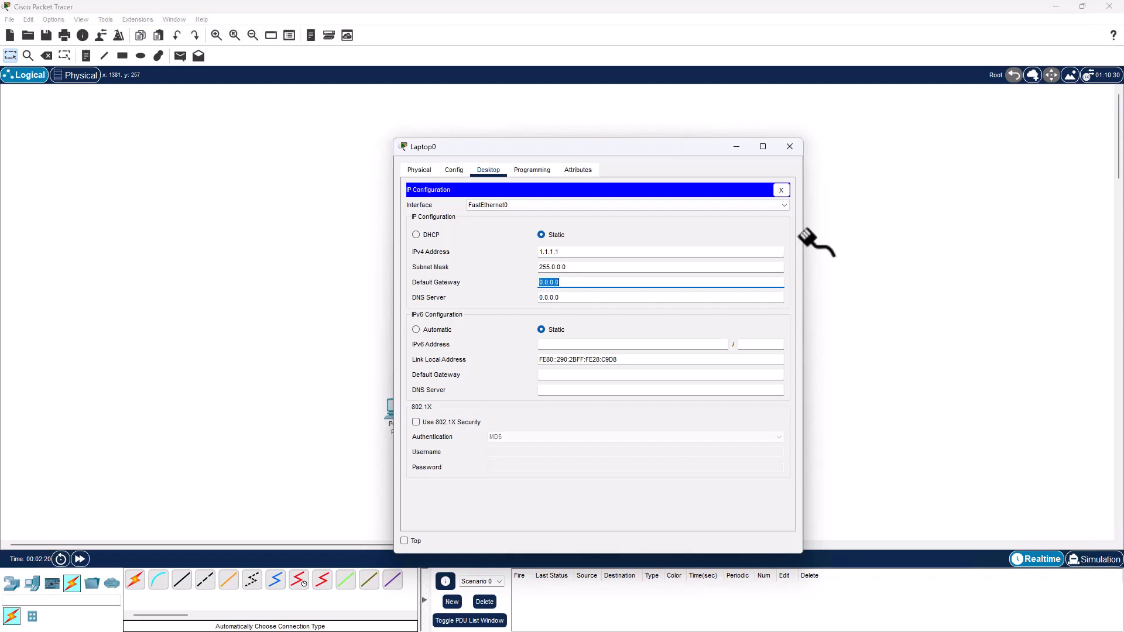
click(790, 146)
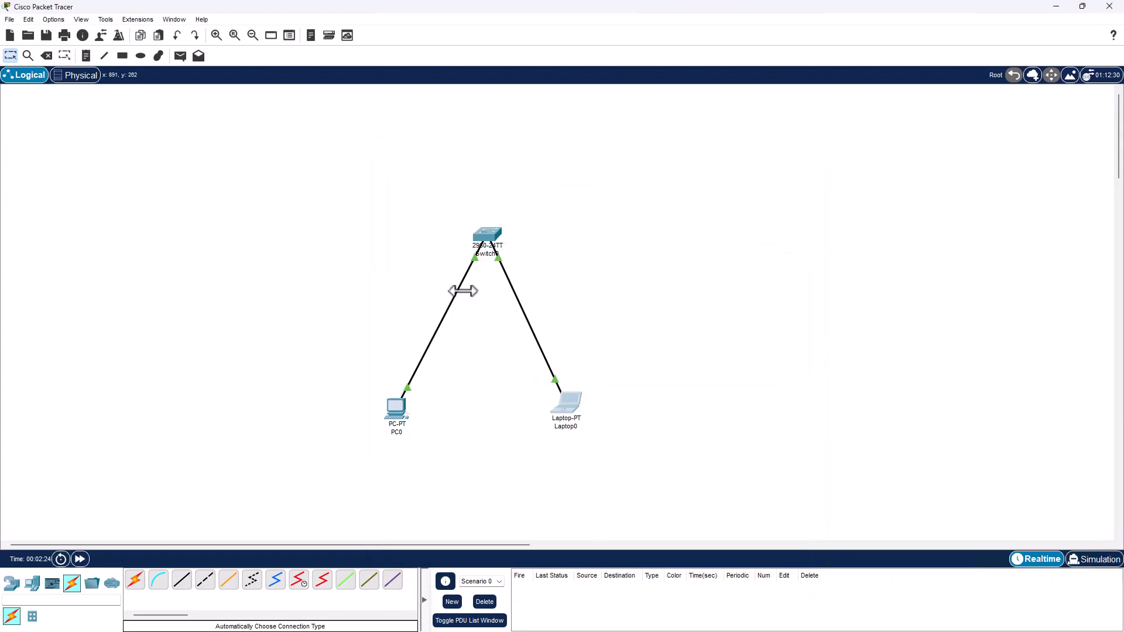
Step: Enter 1.1.1.2 in PC0's IP Configuration with the auto-filled 255.0.0.0 mask, then close that panel
click(400, 406)
click(487, 170)
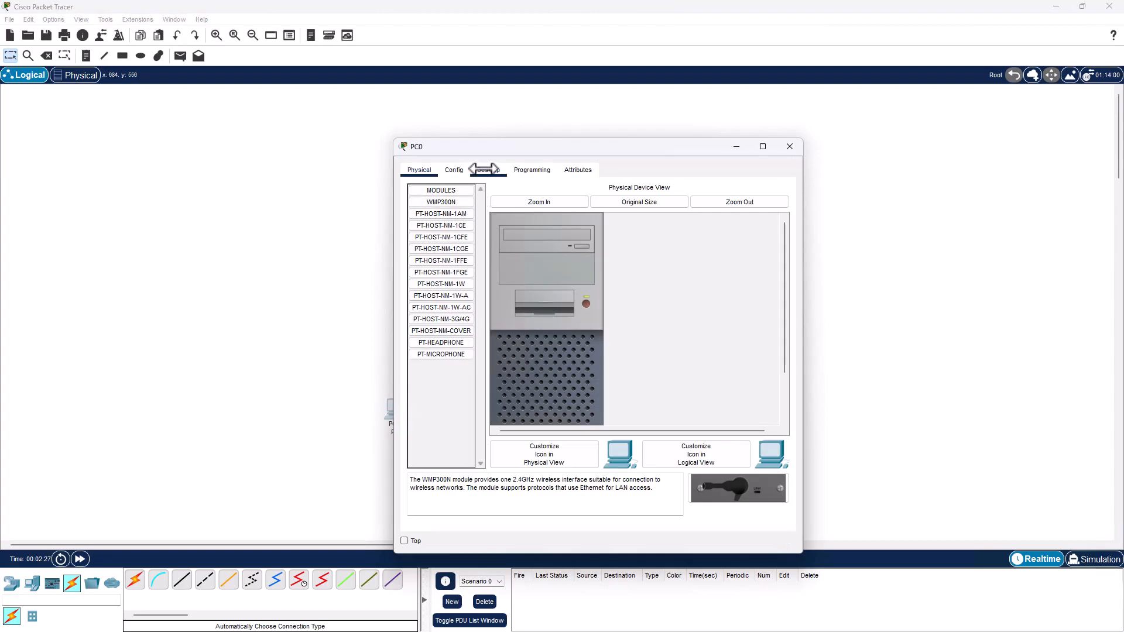
click(448, 220)
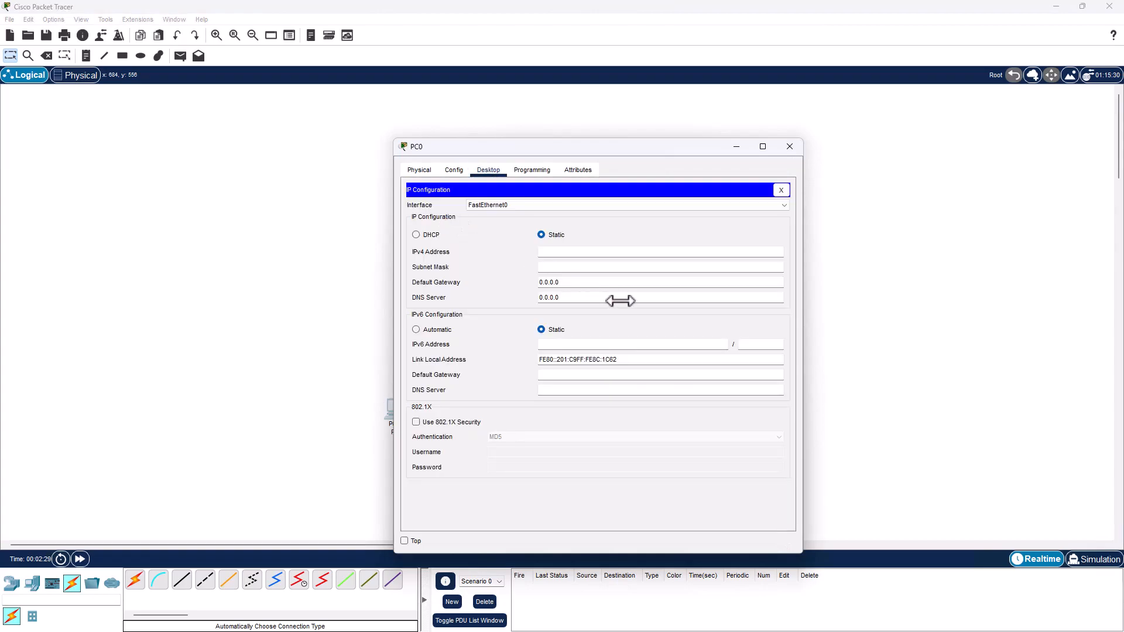
click(598, 253)
text(1.1.1.2)
key(Tab)
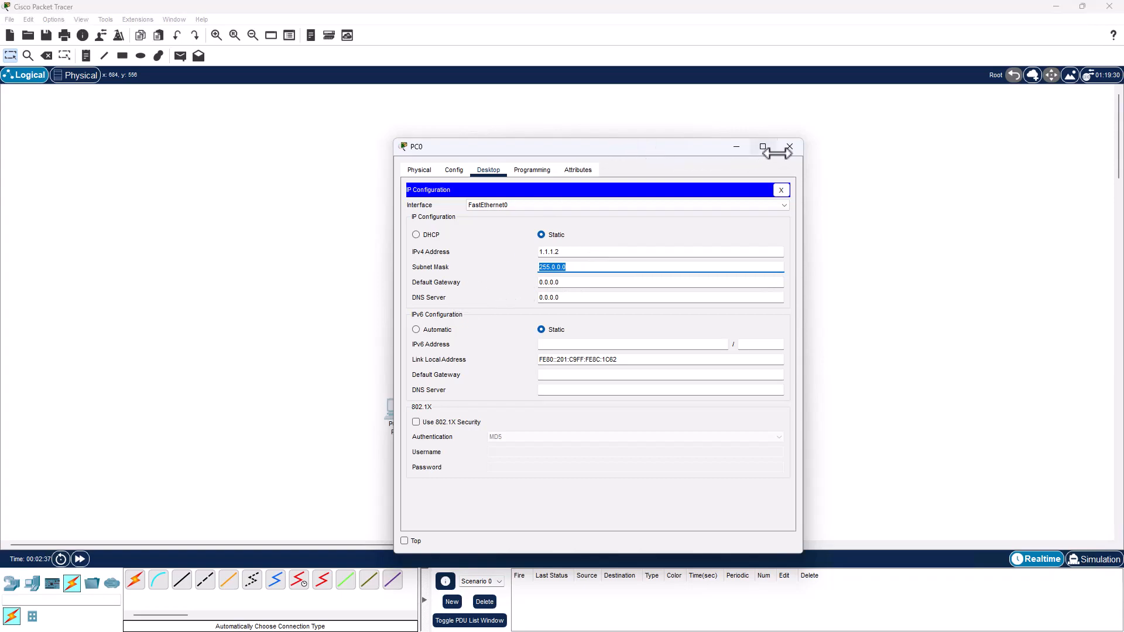
click(489, 170)
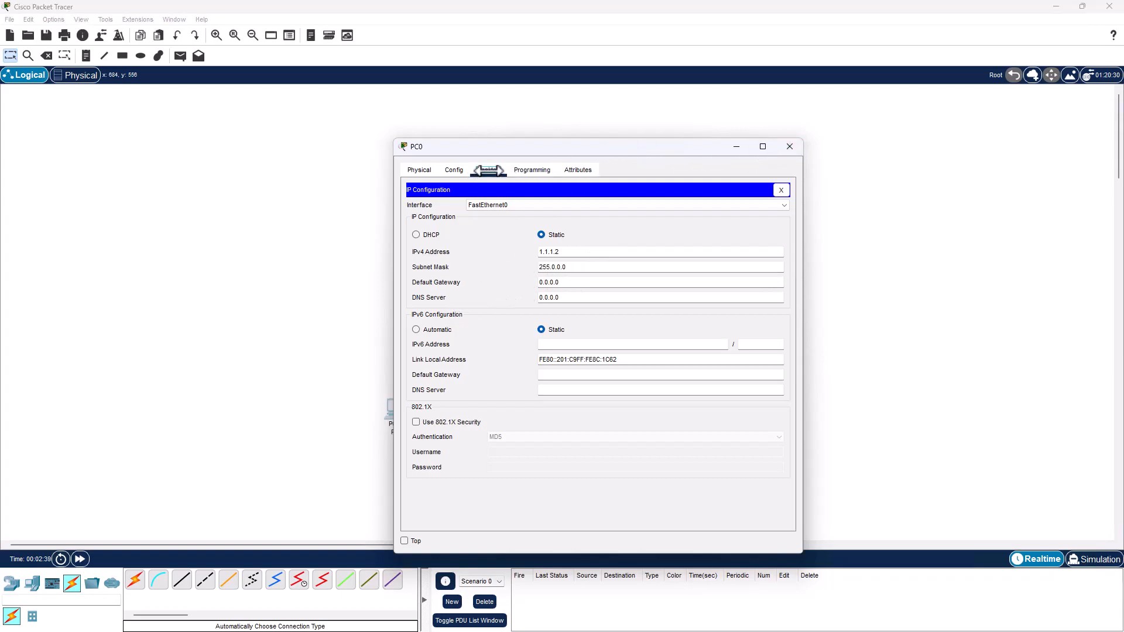
click(781, 190)
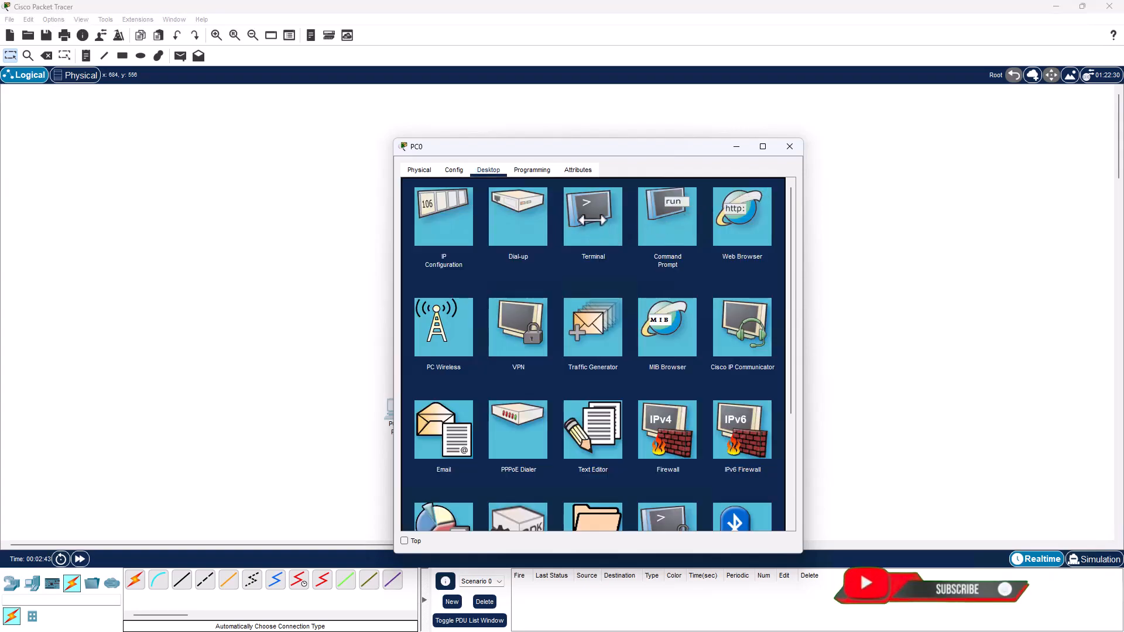
Step: Run ping 1.1.1.1 in PC0's Command Prompt, check the TTL=128 replies, and close both windows
click(680, 212)
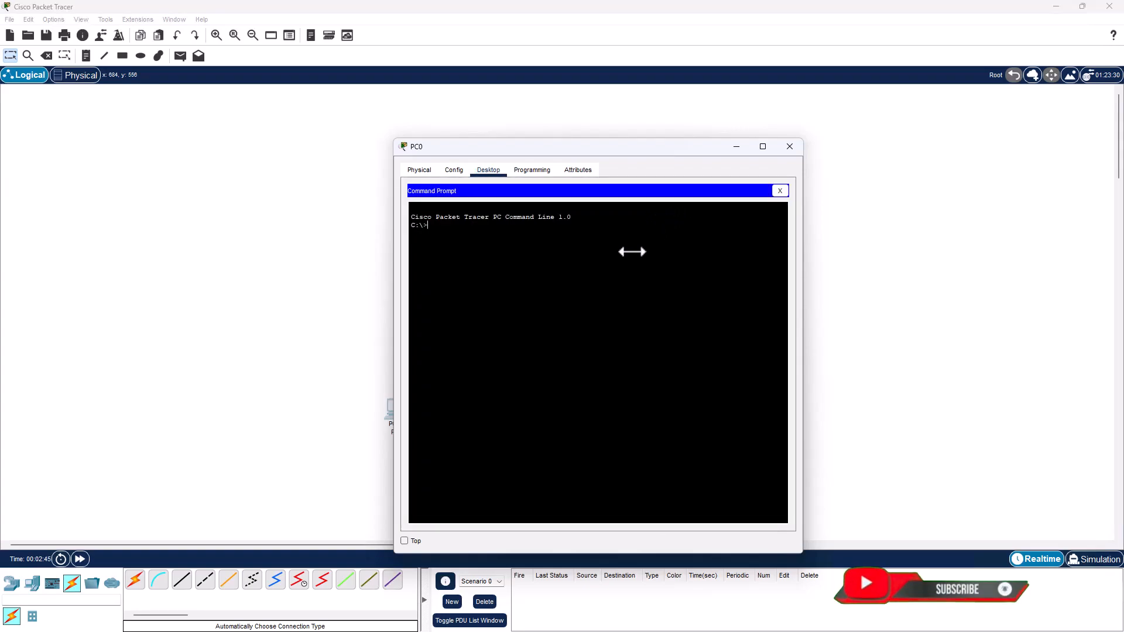
text(ping 1.1.1.1)
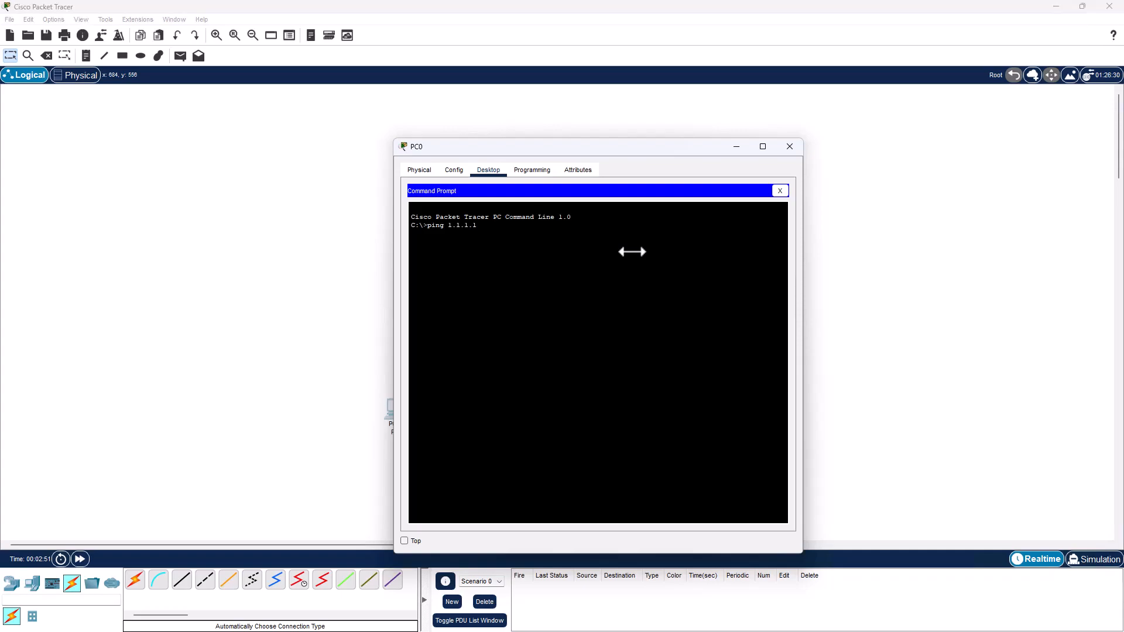
key(Return)
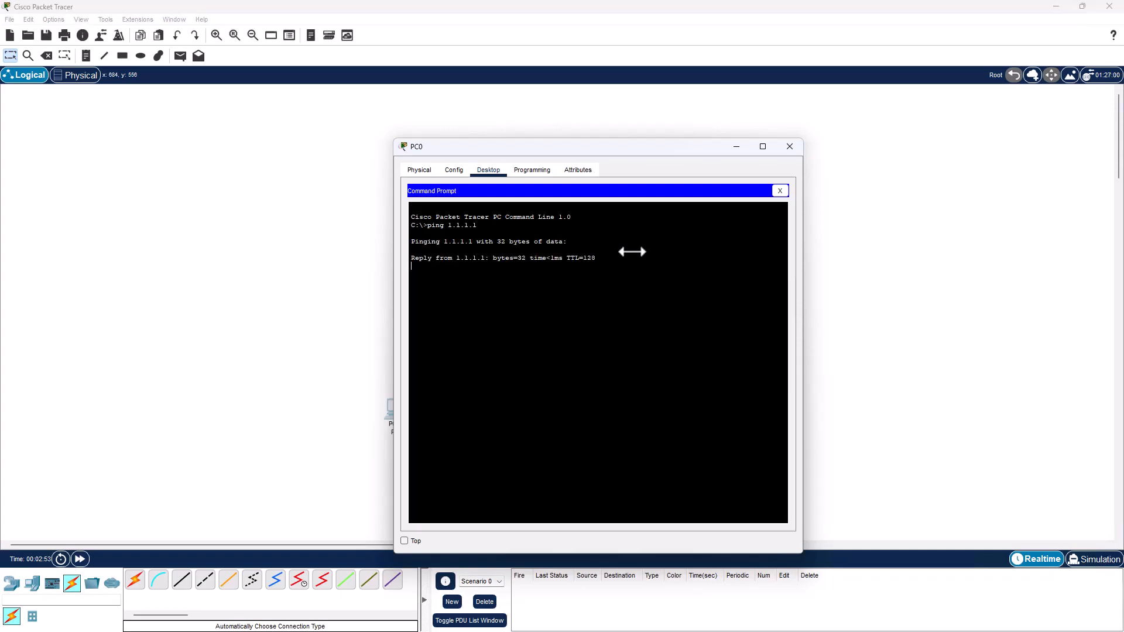
drag(417, 280, 563, 274)
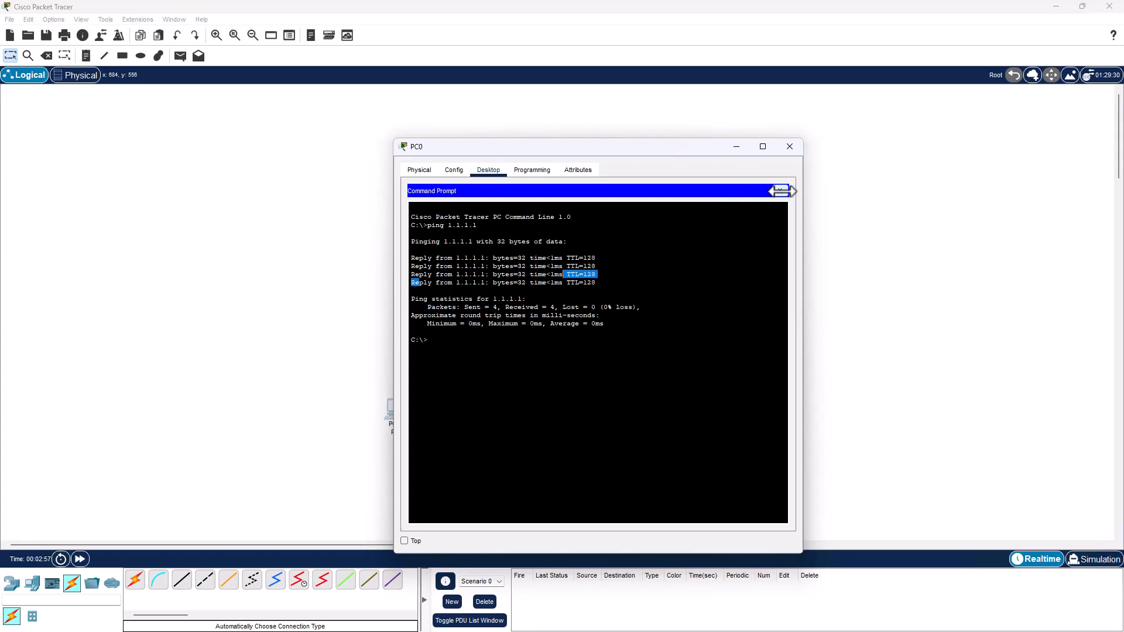
click(782, 191)
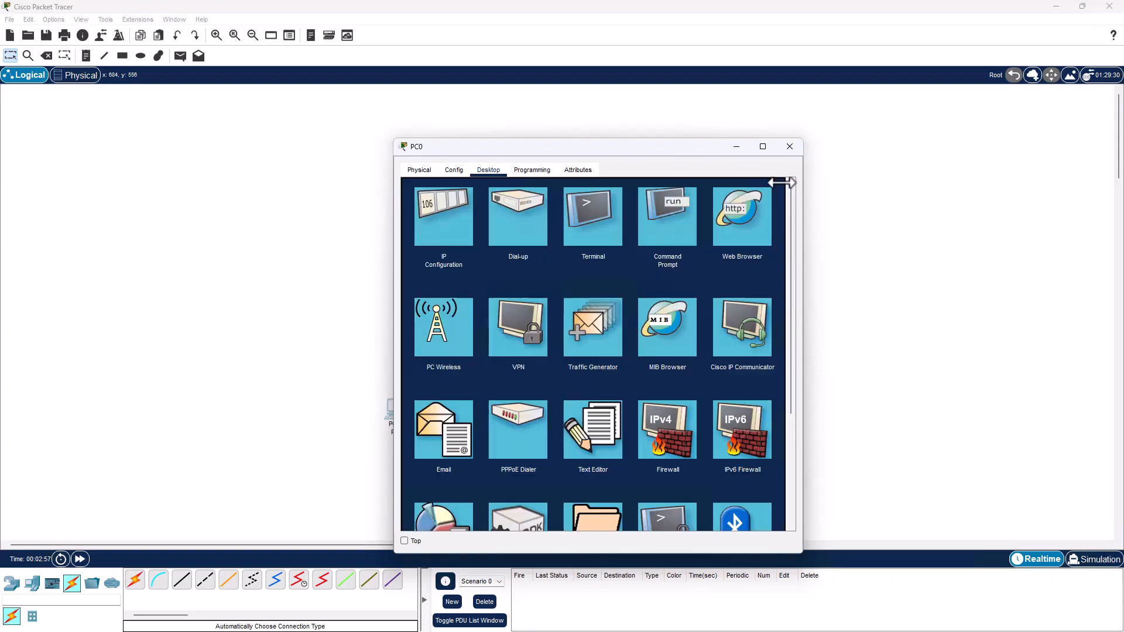
click(789, 147)
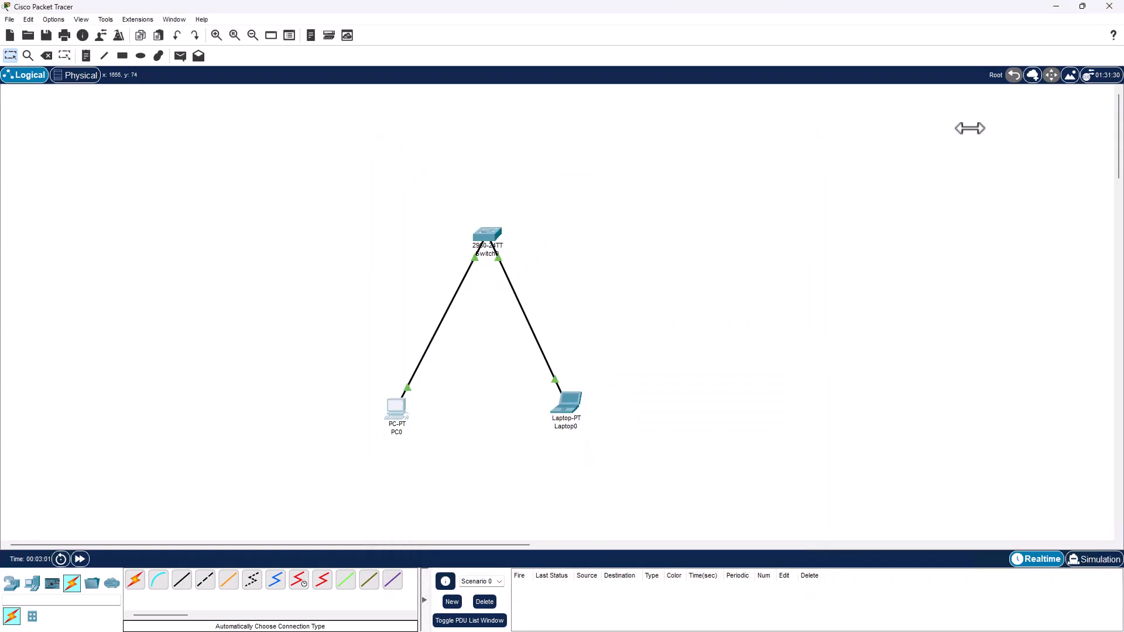